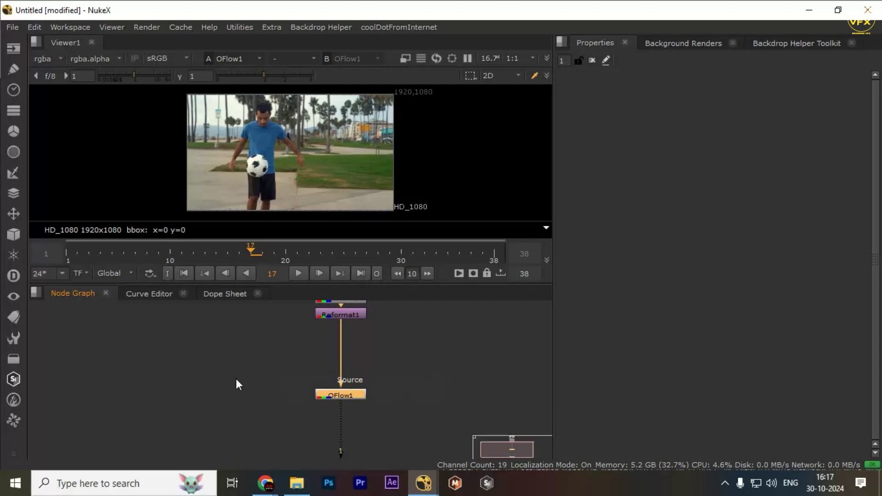
- Add a Kronos node to the node graph beside the OFlow1 node
{"action": "key", "text": "Tab"}
{"action": "type", "text": "kronos"}
{"action": "key", "text": "Return"}
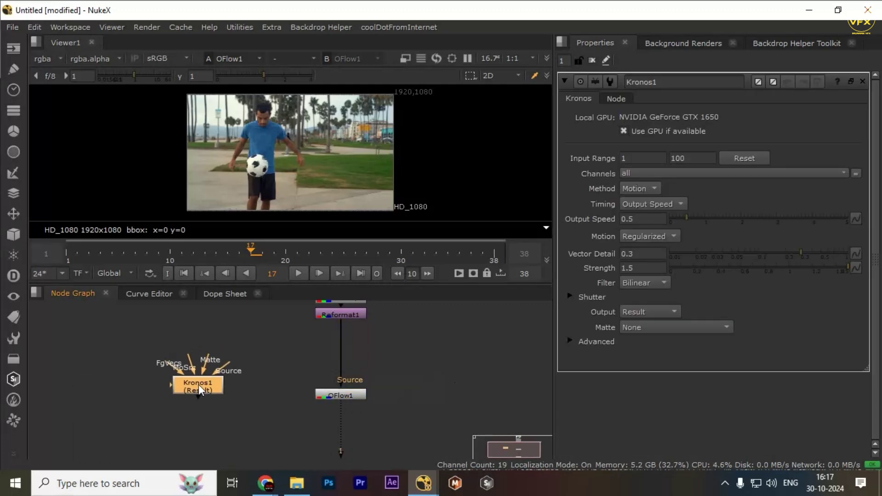
{"action": "left_click_drag", "start_coordinate": [199, 384], "coordinate": [197, 385]}
- Select the OFlow1 node and move the playhead to frame 1
{"action": "left_click_drag", "start_coordinate": [114, 334], "coordinate": [441, 426]}
{"action": "left_click", "coordinate": [349, 394]}
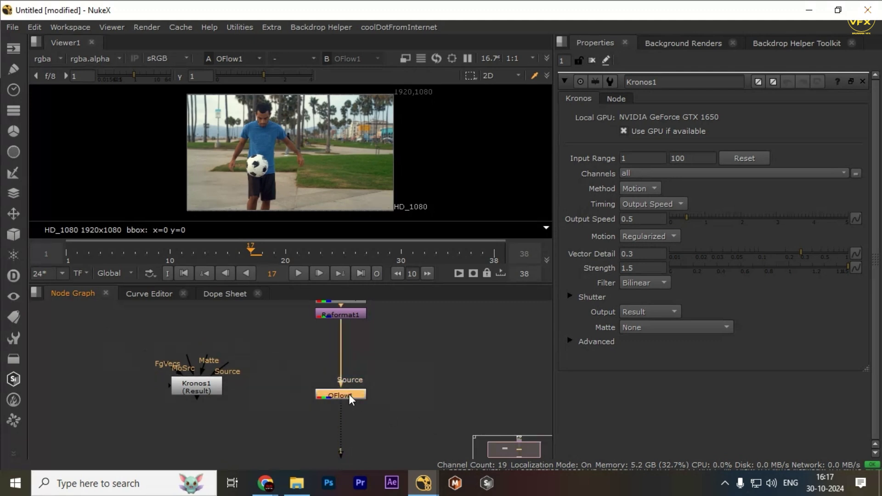
{"action": "key", "text": "Home"}
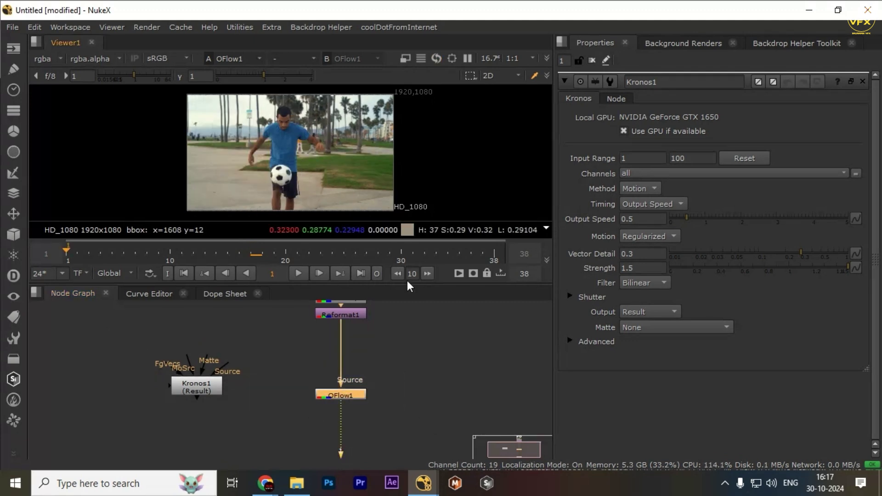
{"action": "left_click_drag", "start_coordinate": [425, 356], "coordinate": [289, 422]}
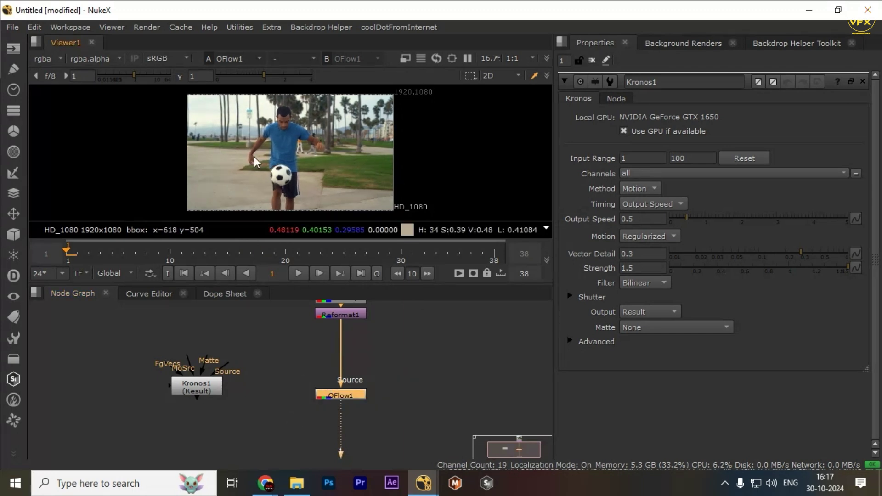
- Connect the Kronos1 node's Source input to Reformat1 and show Kronos1 in the viewer
{"action": "left_click_drag", "start_coordinate": [262, 353], "coordinate": [146, 419]}
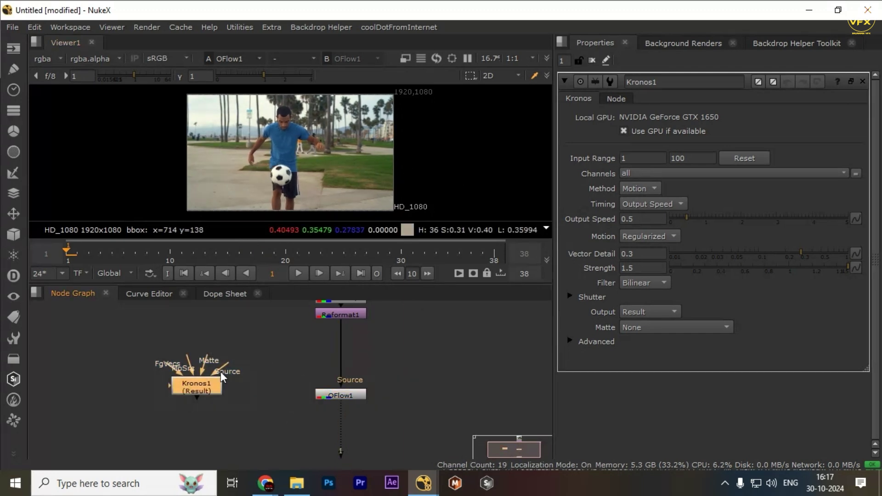
{"action": "left_click_drag", "start_coordinate": [222, 368], "coordinate": [328, 315]}
{"action": "left_click_drag", "start_coordinate": [123, 345], "coordinate": [272, 436]}
{"action": "key", "text": "1"}
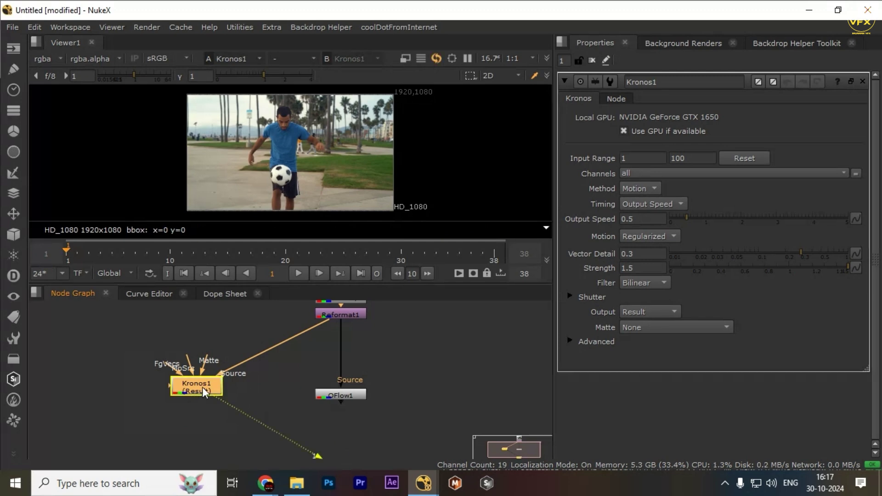
{"action": "key", "text": "d"}
{"action": "key", "text": "d"}
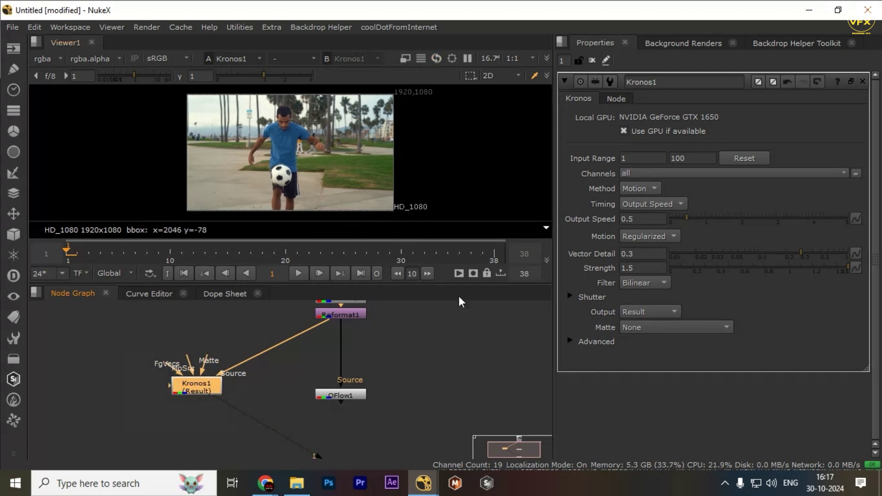
- Show OFlow1 in the viewer and open its properties to review the input range
{"action": "left_click_drag", "start_coordinate": [452, 347], "coordinate": [253, 432]}
{"action": "key", "text": "1"}
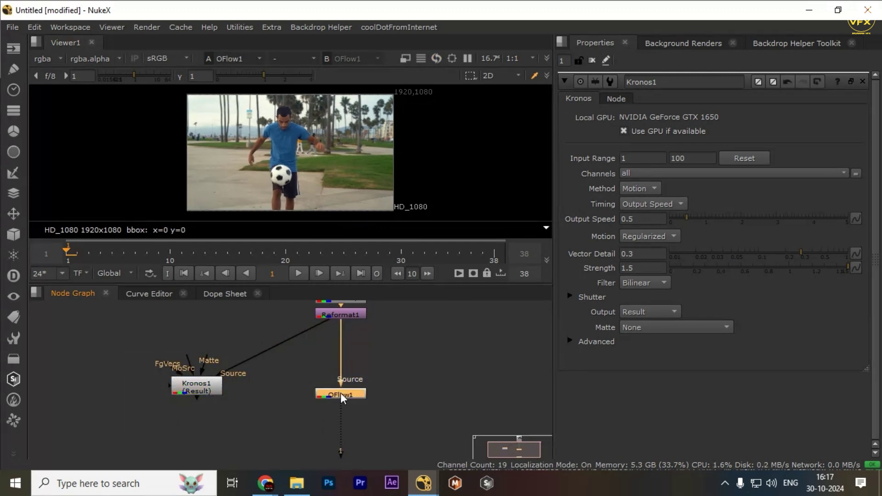
{"action": "double_click", "coordinate": [340, 394]}
{"action": "left_click", "coordinate": [692, 158]}
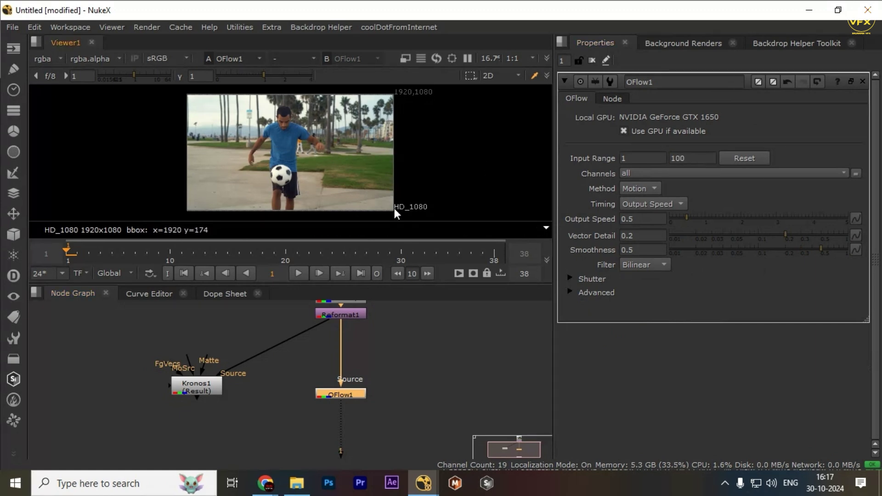
{"action": "left_click_drag", "start_coordinate": [690, 159], "coordinate": [668, 158]}
{"action": "left_click_drag", "start_coordinate": [697, 157], "coordinate": [232, 136]}
- Examine OFlow1's Motion method result closely around the ball and the player's shorts at full viewer size
{"action": "left_click", "coordinate": [650, 192]}
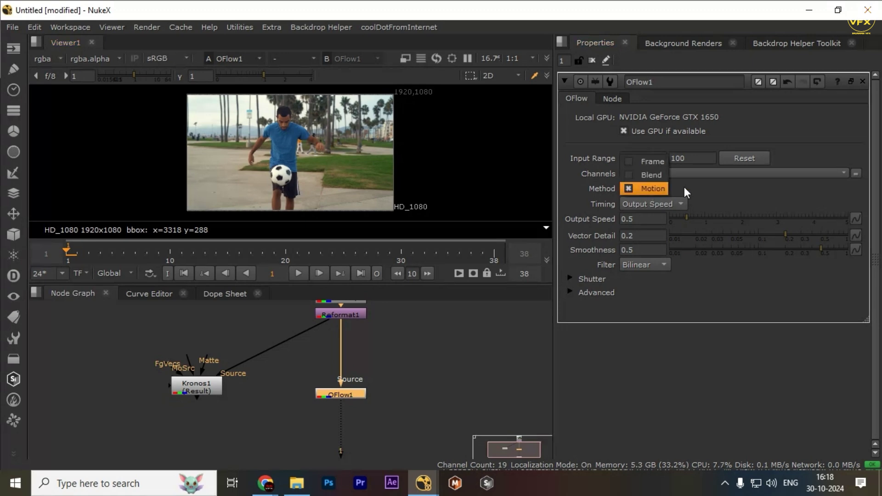
{"action": "left_click", "coordinate": [335, 164]}
{"action": "key", "text": "space"}
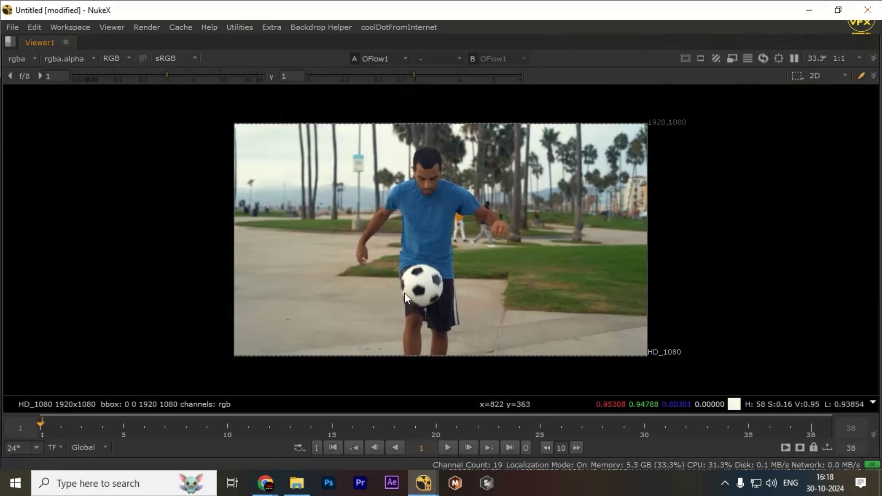
{"action": "scroll", "coordinate": [407, 300], "scroll_direction": "up", "scroll_amount": 4}
{"action": "scroll", "coordinate": [488, 314], "scroll_direction": "up", "scroll_amount": 2}
{"action": "middle_click_drag", "start_coordinate": [489, 315], "coordinate": [466, 251]}
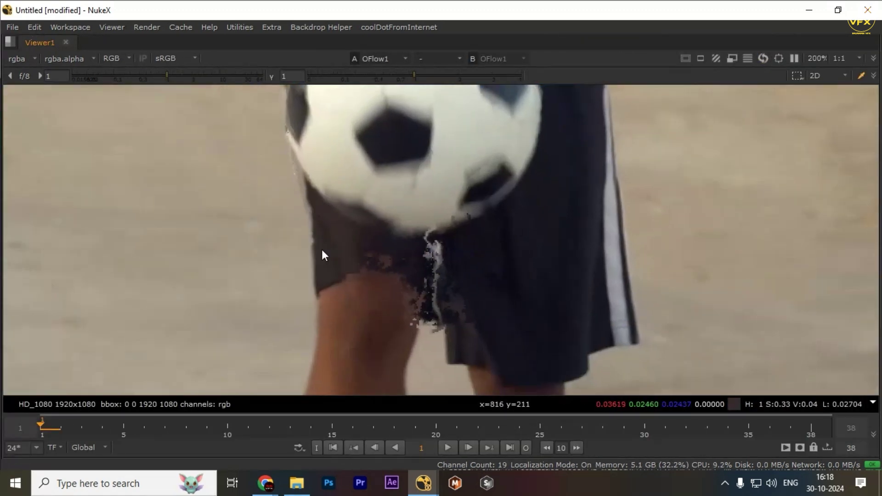
{"action": "left_click_drag", "start_coordinate": [262, 228], "coordinate": [530, 316]}
{"action": "scroll", "coordinate": [478, 299], "scroll_direction": "up", "scroll_amount": 2}
{"action": "left_click_drag", "start_coordinate": [301, 178], "coordinate": [557, 305]}
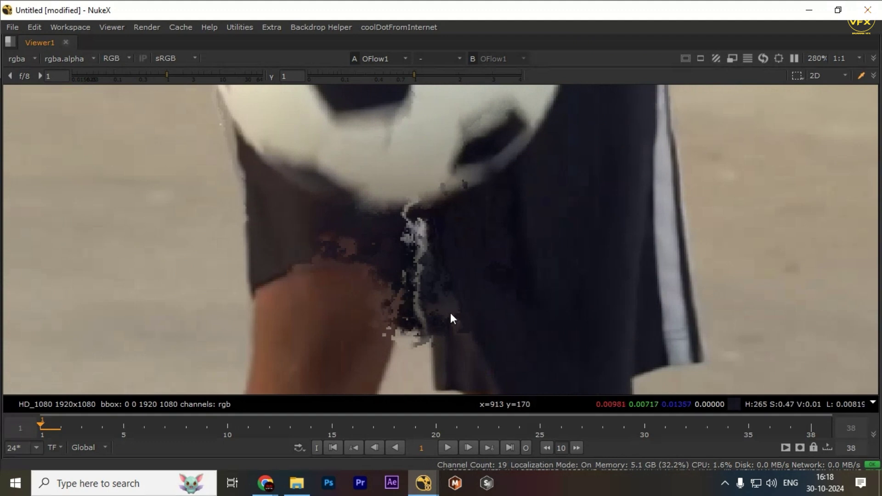
{"action": "scroll", "coordinate": [450, 312], "scroll_direction": "down", "scroll_amount": 3}
{"action": "middle_click_drag", "start_coordinate": [360, 167], "coordinate": [426, 241]}
{"action": "scroll", "coordinate": [431, 245], "scroll_direction": "up", "scroll_amount": 2}
{"action": "left_click_drag", "start_coordinate": [376, 202], "coordinate": [547, 294]}
{"action": "key", "text": "space"}
- Set OFlow1's Method to Blend and examine the blended image around the ball, shirt and arms
{"action": "left_click", "coordinate": [639, 188]}
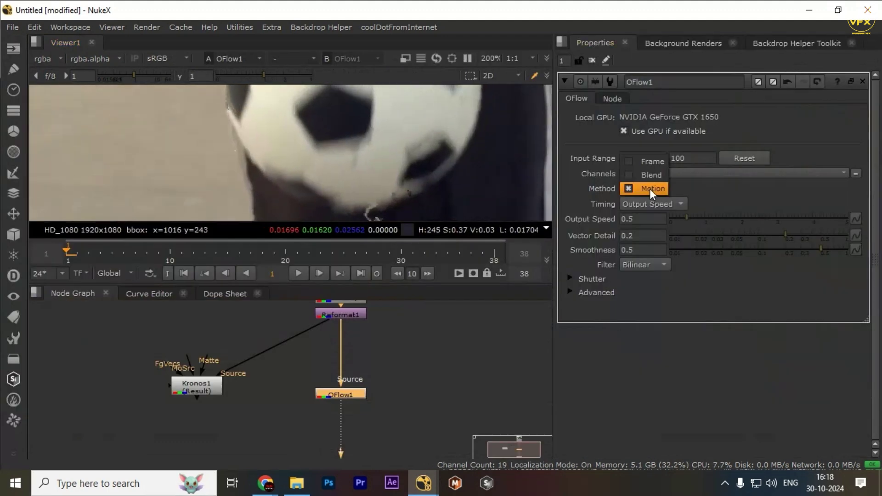
{"action": "left_click", "coordinate": [632, 178]}
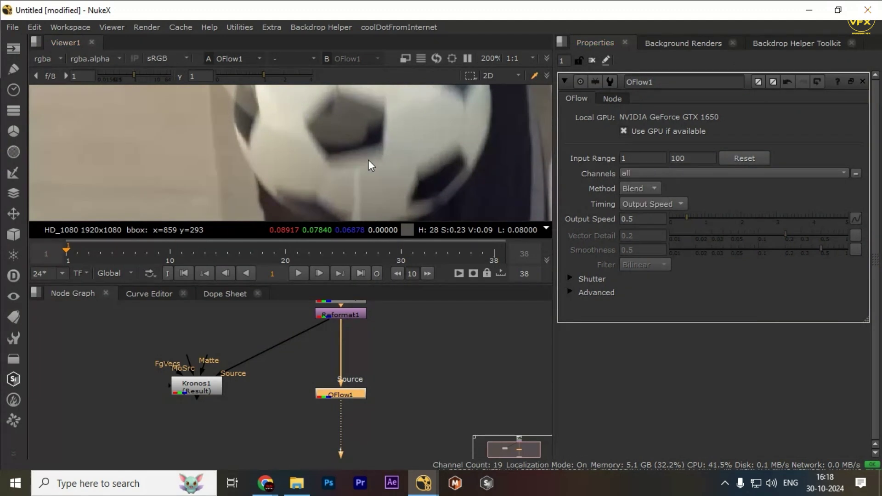
{"action": "key", "text": "space"}
{"action": "scroll", "coordinate": [368, 171], "scroll_direction": "down", "scroll_amount": 4}
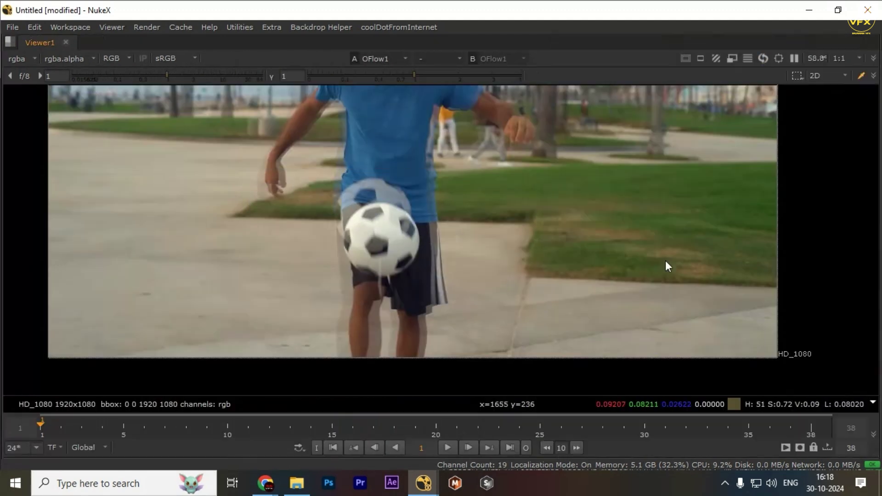
{"action": "middle_click_drag", "start_coordinate": [373, 258], "coordinate": [392, 315]}
{"action": "mouse_move", "coordinate": [288, 230]}
{"action": "left_mouse_down"}
{"action": "mouse_move", "coordinate": [616, 337]}
{"action": "mouse_move", "coordinate": [521, 348]}
{"action": "left_mouse_up"}
{"action": "scroll", "coordinate": [460, 182], "scroll_direction": "up", "scroll_amount": 3}
{"action": "middle_click_drag", "start_coordinate": [460, 182], "coordinate": [456, 257]}
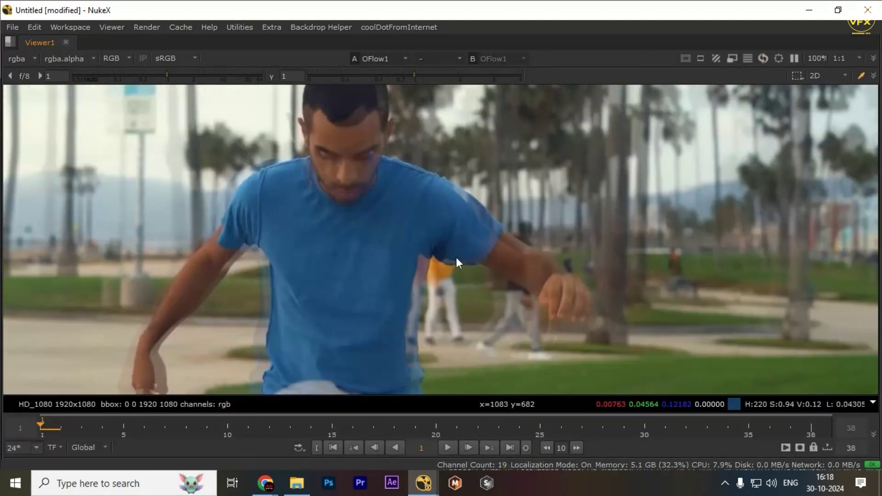
{"action": "scroll", "coordinate": [456, 257], "scroll_direction": "up", "scroll_amount": 1}
{"action": "left_click_drag", "start_coordinate": [400, 190], "coordinate": [663, 319]}
{"action": "key", "text": "space"}
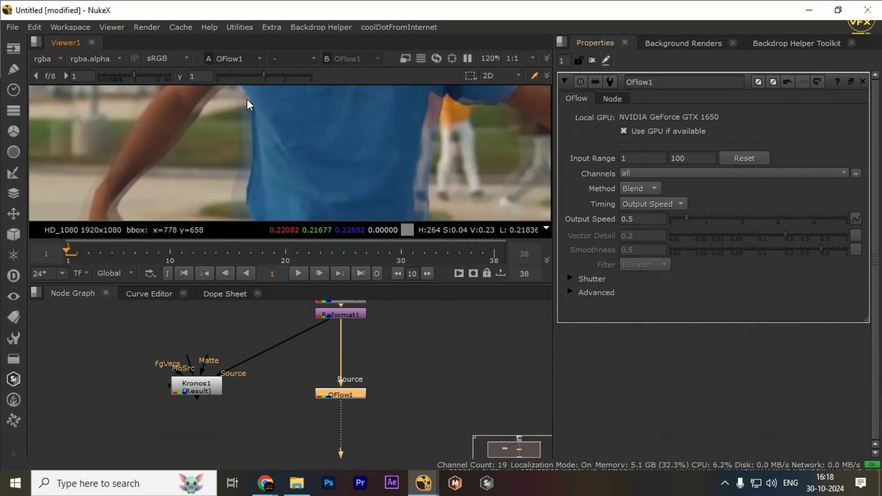
{"action": "key", "text": "space"}
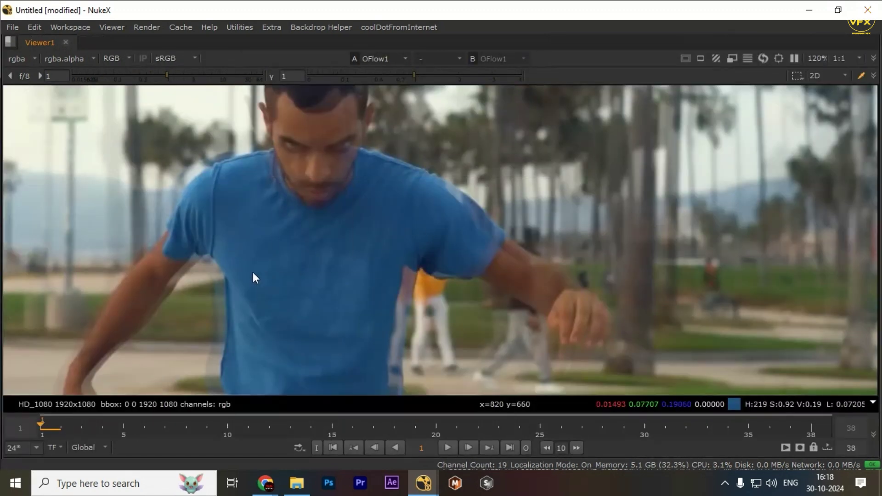
{"action": "scroll", "coordinate": [253, 275], "scroll_direction": "down", "scroll_amount": 3}
{"action": "key", "text": "space"}
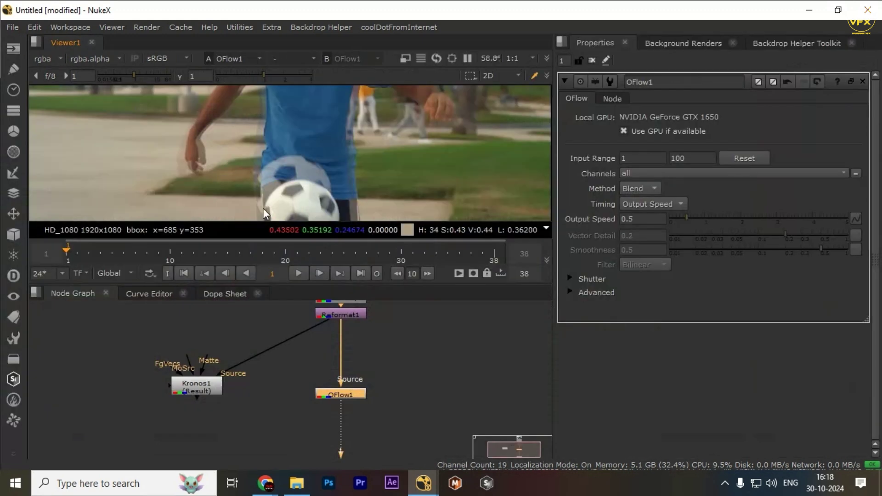
- Set OFlow1's Method to Frame and review the retimed footage at full viewer size
{"action": "left_click", "coordinate": [652, 186]}
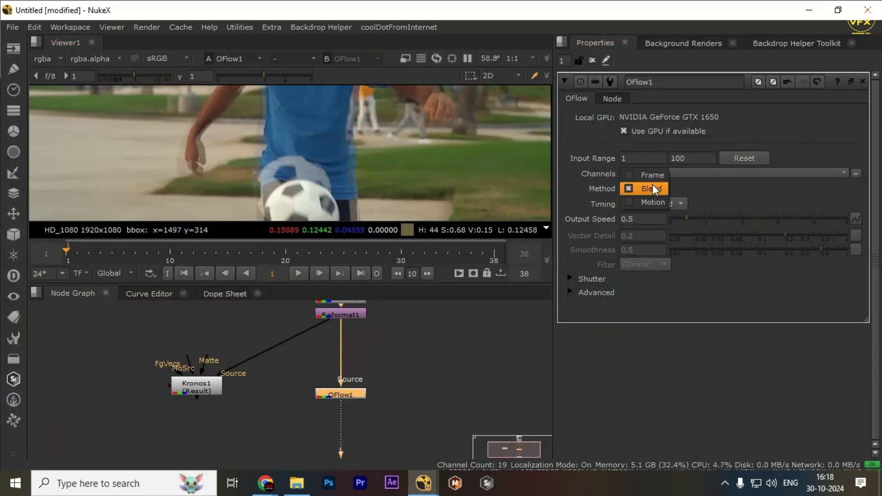
{"action": "left_click", "coordinate": [655, 175]}
{"action": "key", "text": "space"}
{"action": "middle_click_drag", "start_coordinate": [405, 246], "coordinate": [446, 181]}
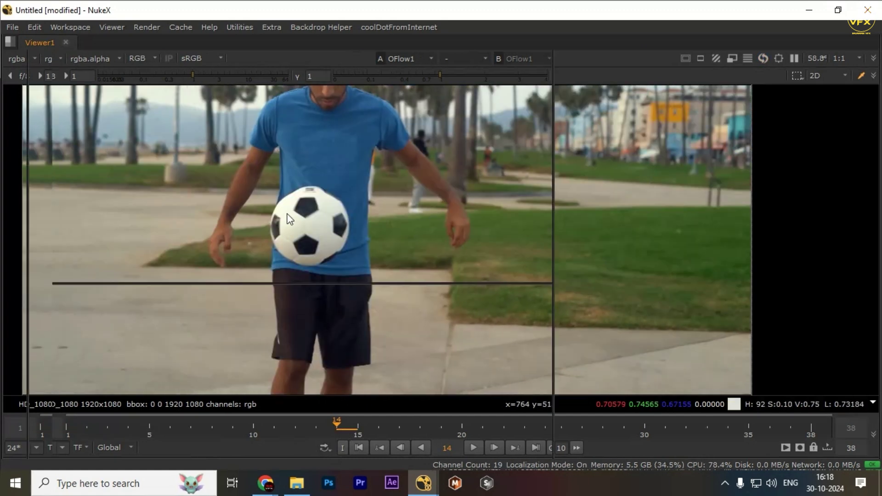
{"action": "key", "text": "space"}
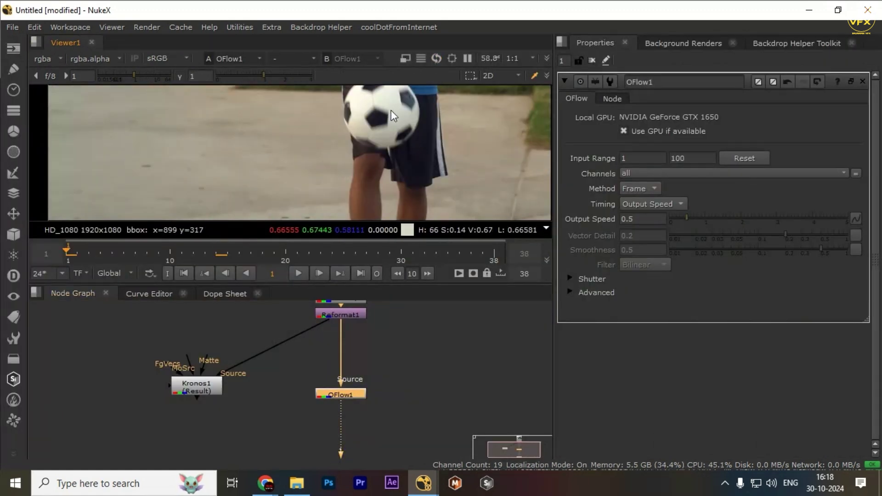
{"action": "scroll", "coordinate": [300, 135], "scroll_direction": "down", "scroll_amount": 5}
- Set OFlow1's Method back to Motion
{"action": "left_click", "coordinate": [645, 188]}
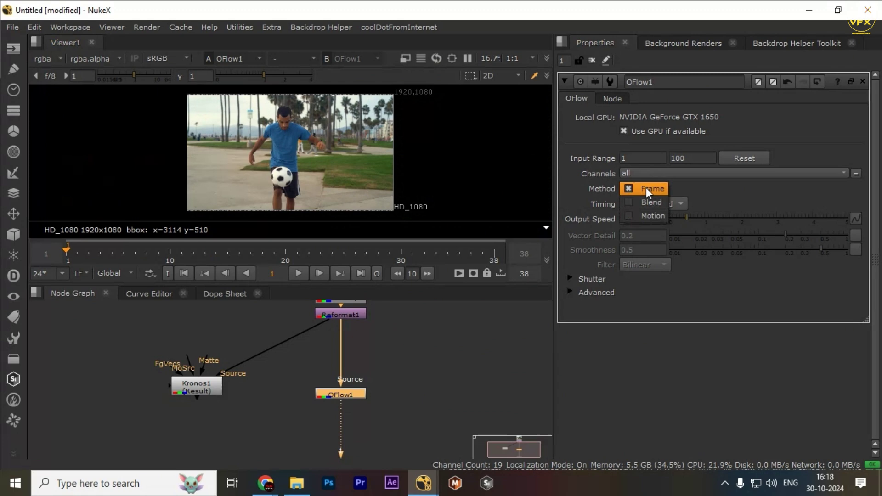
{"action": "left_click", "coordinate": [648, 214]}
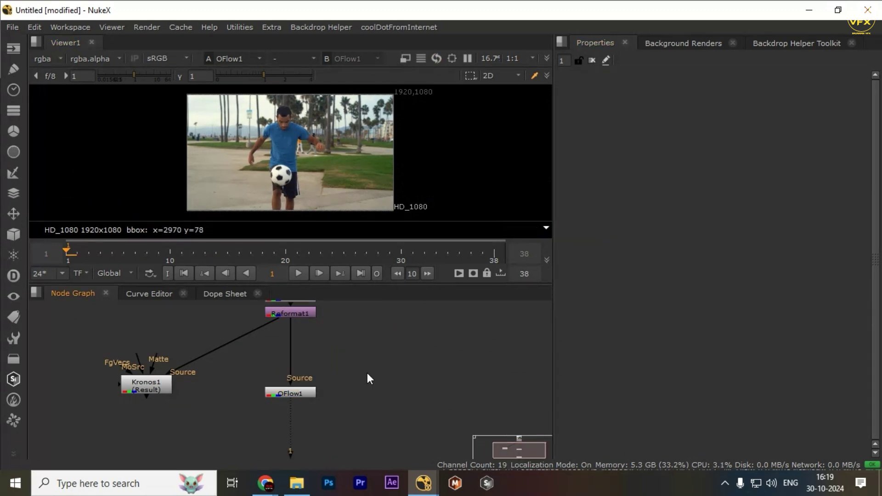
{"action": "left_click_drag", "start_coordinate": [403, 370], "coordinate": [270, 402]}
- Add a sticky note beside OFlow1 with the label "100/2=50"
{"action": "left_click", "coordinate": [418, 369]}
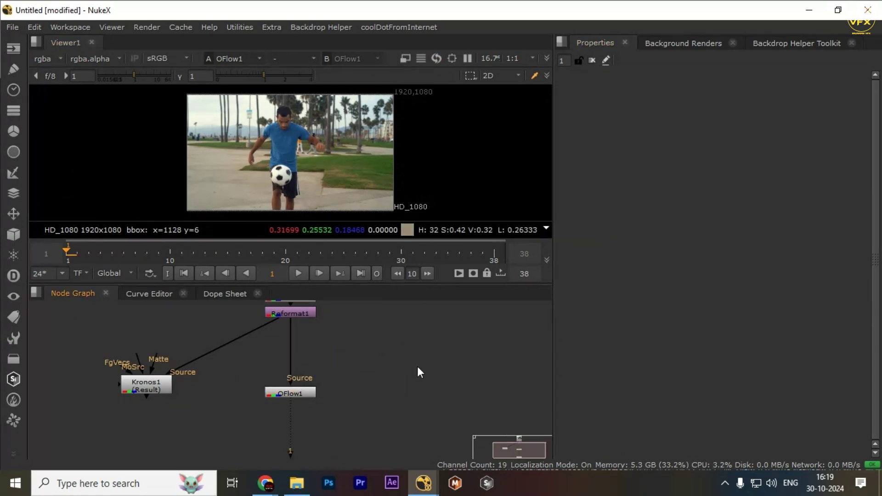
{"action": "key", "text": "alt+n"}
{"action": "left_click_drag", "start_coordinate": [417, 368], "coordinate": [402, 375]}
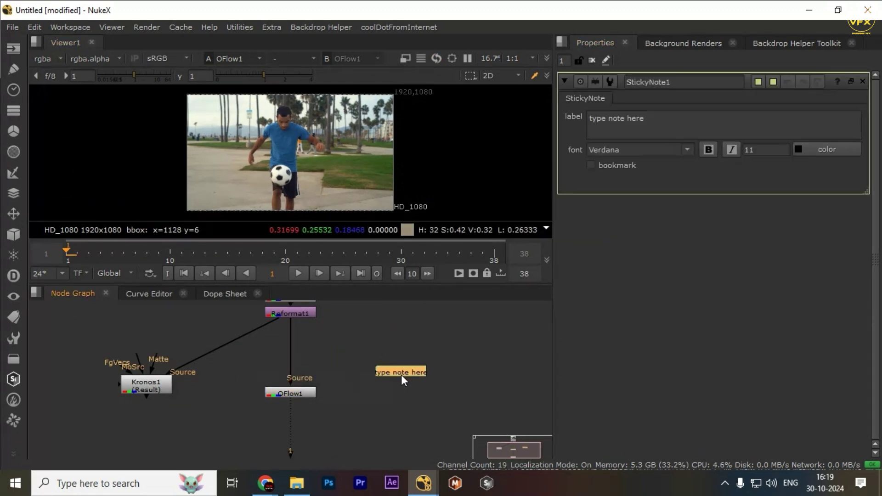
{"action": "triple_click", "coordinate": [657, 116]}
{"action": "type", "text": "100"}
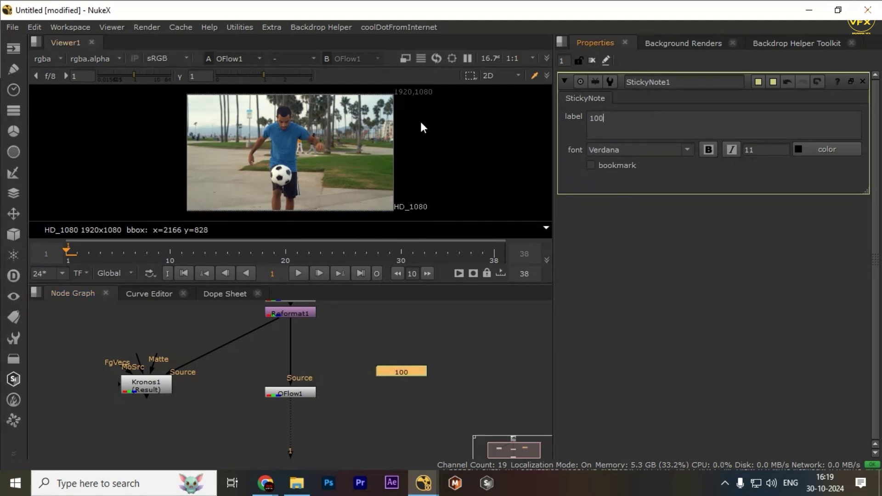
{"action": "type", "text": "/2=50"}
{"action": "left_click_drag", "start_coordinate": [362, 355], "coordinate": [213, 459]}
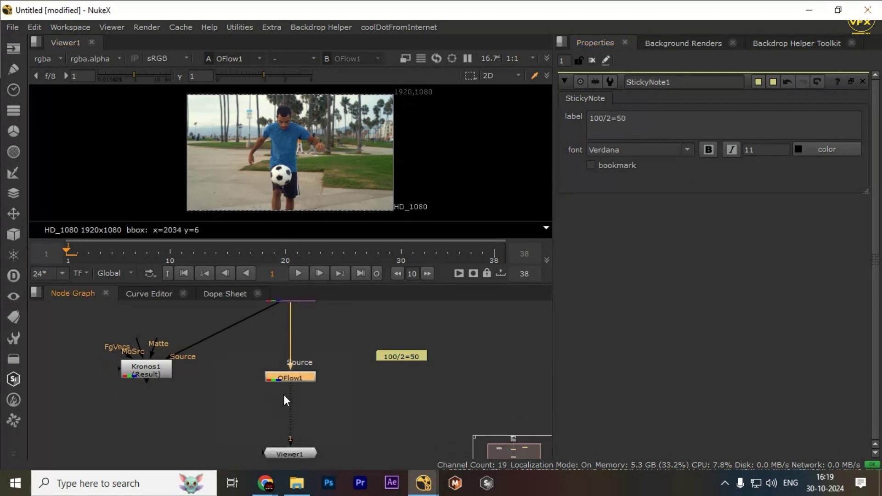
- Add the calculation "1/2=0.5" to the sticky note's label, separated from the first line by a blank line
{"action": "left_click", "coordinate": [665, 119]}
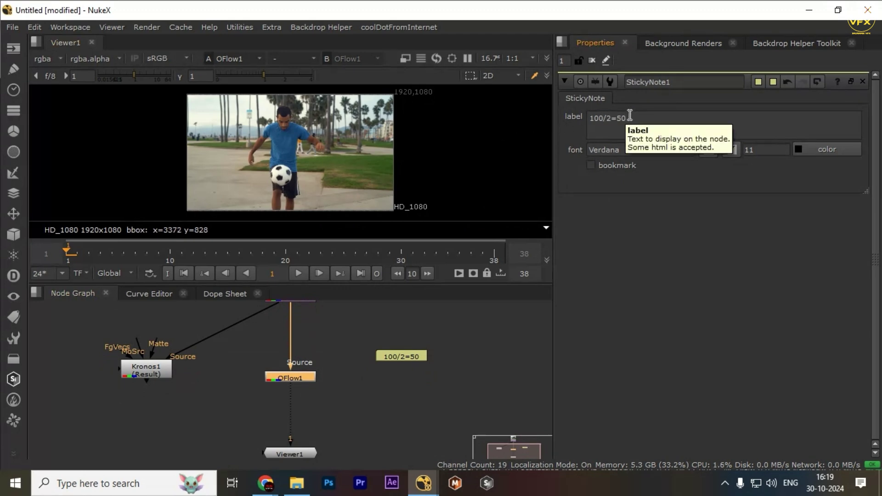
{"action": "key", "text": "Return"}
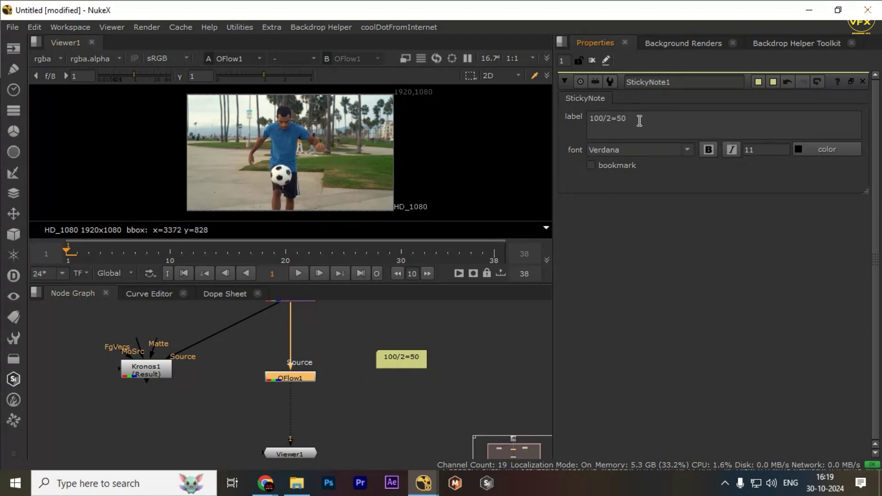
{"action": "key", "text": "Return"}
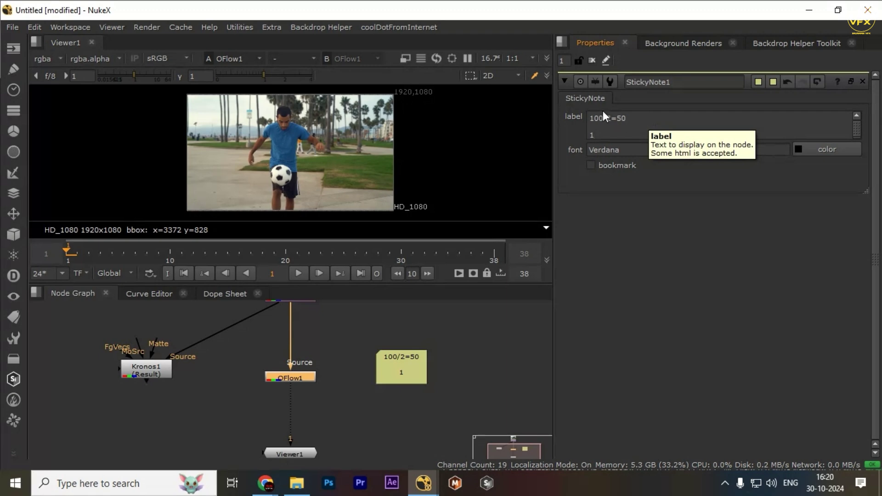
{"action": "left_click_drag", "start_coordinate": [592, 118], "coordinate": [596, 135]}
{"action": "key", "text": "BackSpace"}
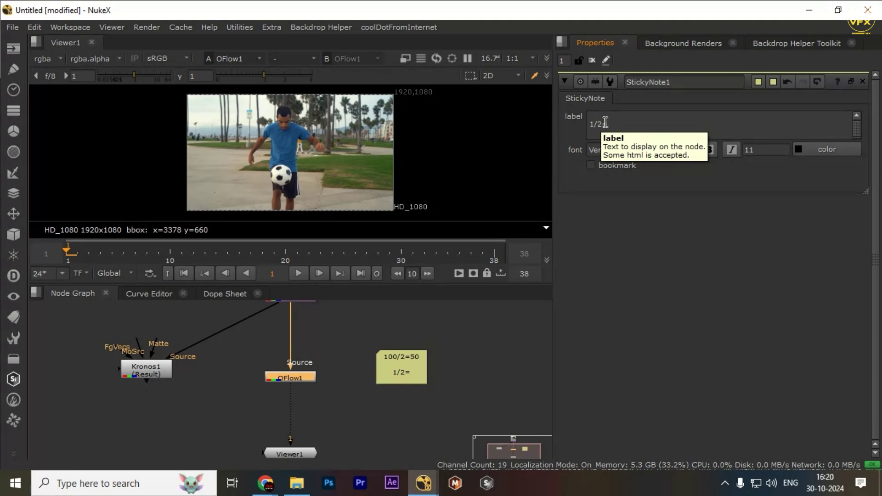
{"action": "type", "text": ".5"}
{"action": "scroll", "coordinate": [766, 125], "scroll_direction": "up", "scroll_amount": 1}
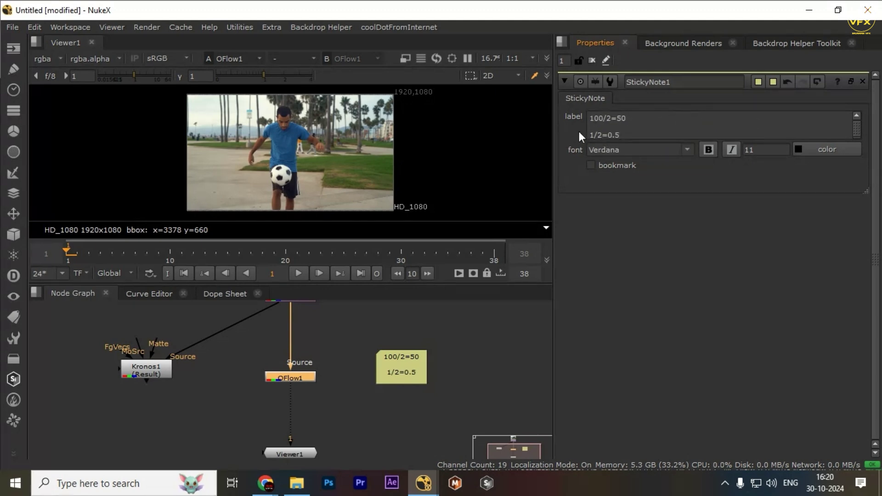
{"action": "double_click", "coordinate": [603, 118]}
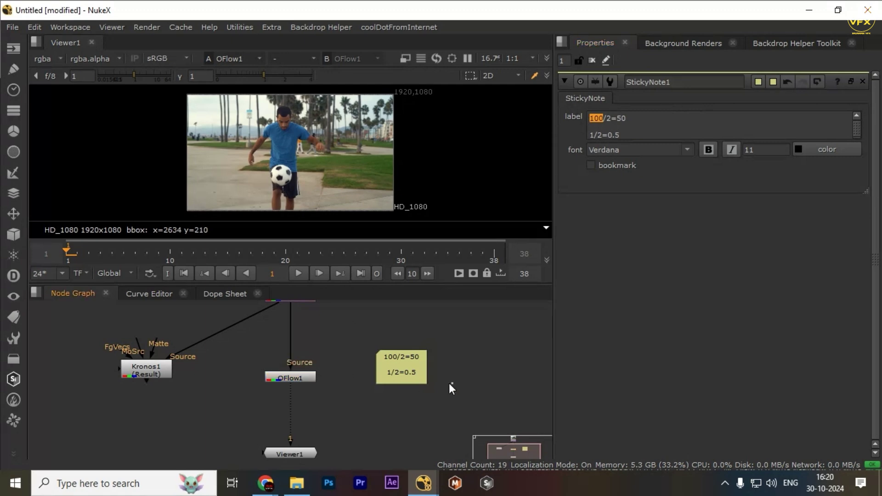
- Examine the two half-speed calculations on the sticky note up close
{"action": "key", "text": "f"}
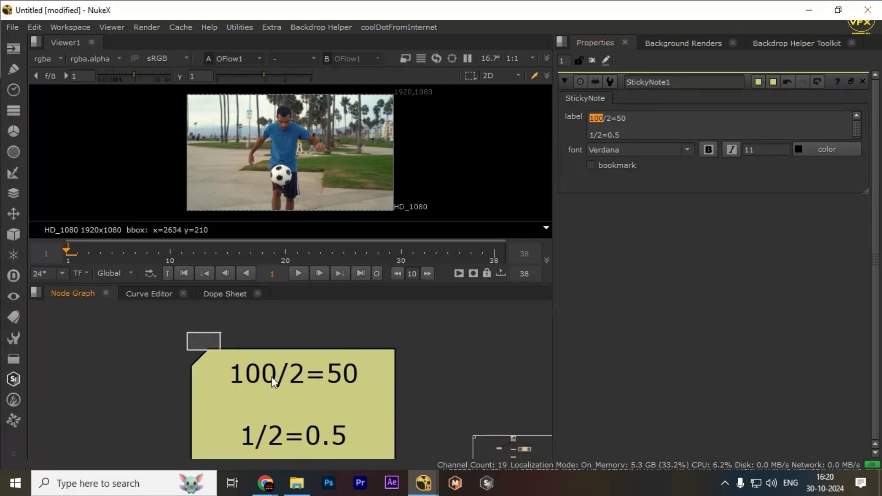
{"action": "left_click_drag", "start_coordinate": [433, 338], "coordinate": [279, 401]}
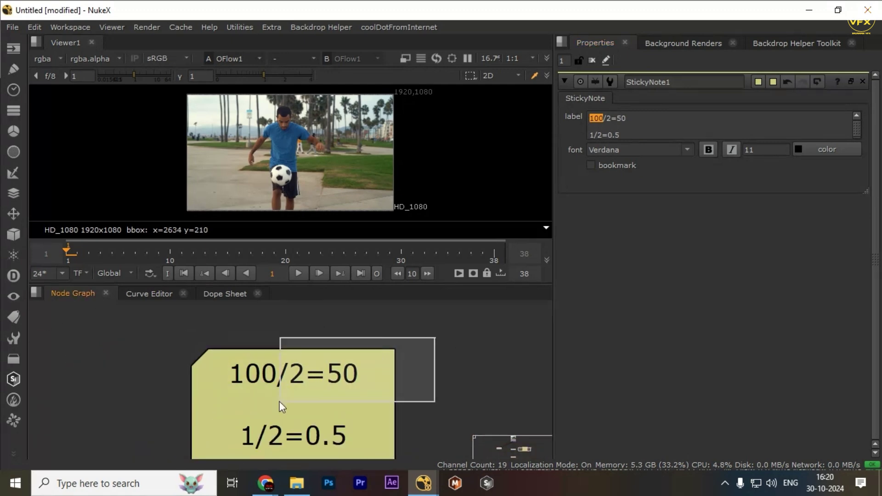
{"action": "key", "text": "f"}
{"action": "left_click_drag", "start_coordinate": [144, 355], "coordinate": [281, 393]}
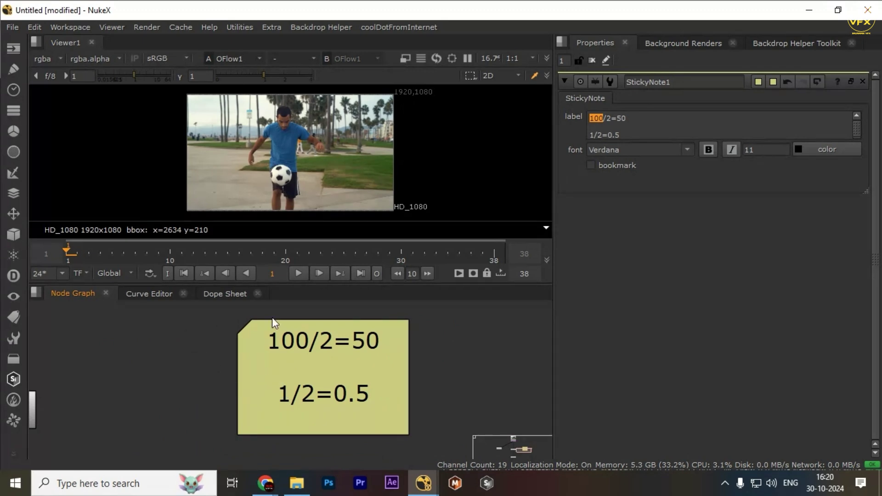
{"action": "left_click_drag", "start_coordinate": [186, 380], "coordinate": [280, 407]}
{"action": "left_click_drag", "start_coordinate": [433, 380], "coordinate": [325, 431]}
{"action": "scroll", "coordinate": [300, 400], "scroll_direction": "down", "scroll_amount": 4}
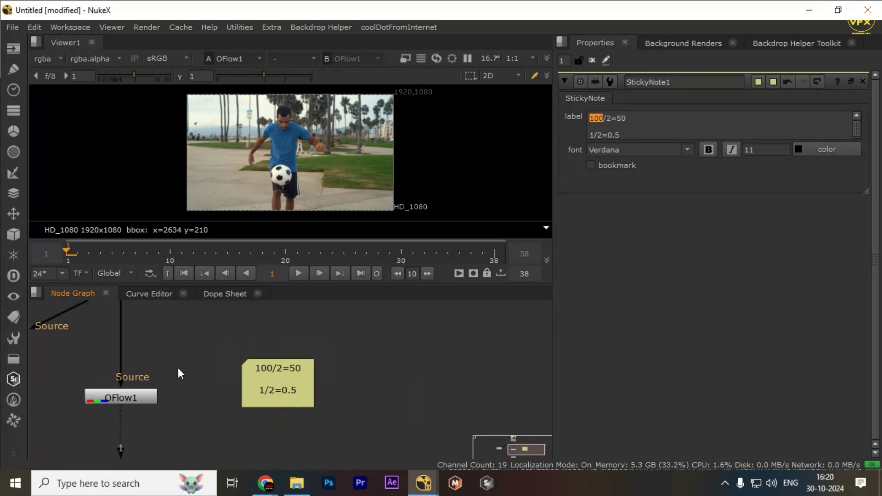
- Review OFlow1's Output Speed and Timing options in its properties and go to frame 13
{"action": "middle_click_drag", "start_coordinate": [178, 368], "coordinate": [267, 366]}
{"action": "left_click", "coordinate": [241, 396]}
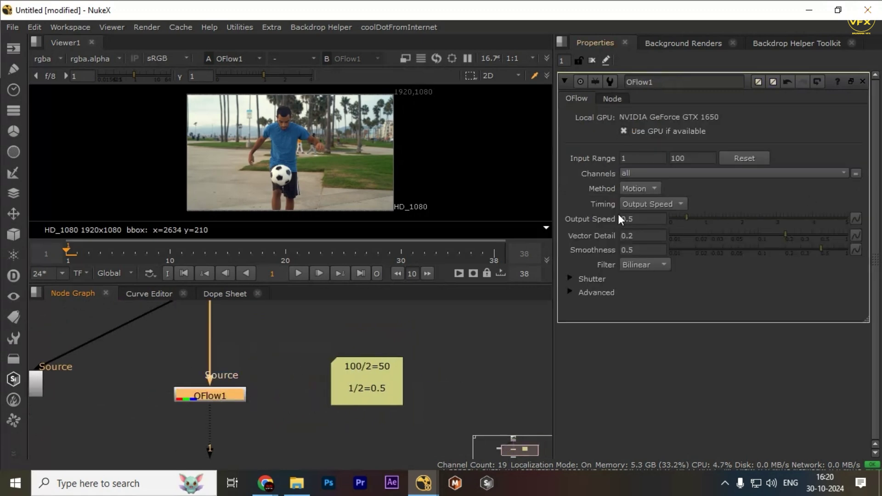
{"action": "double_click", "coordinate": [652, 220]}
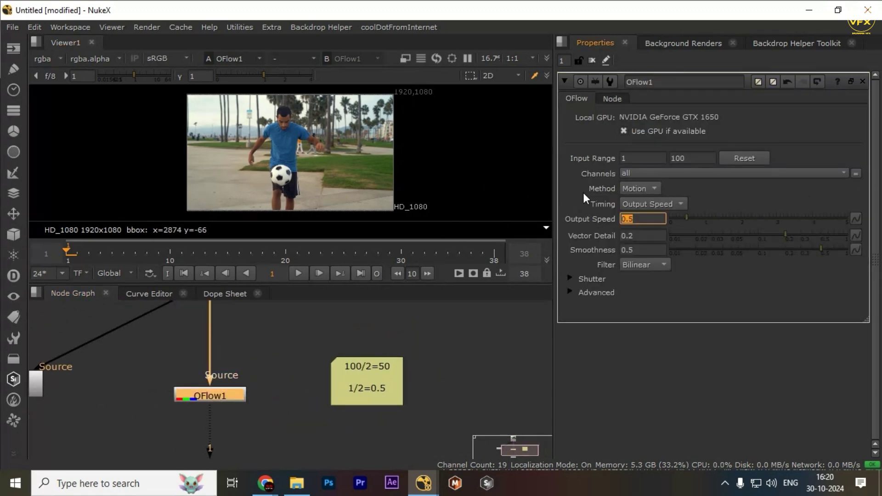
{"action": "left_click", "coordinate": [649, 205]}
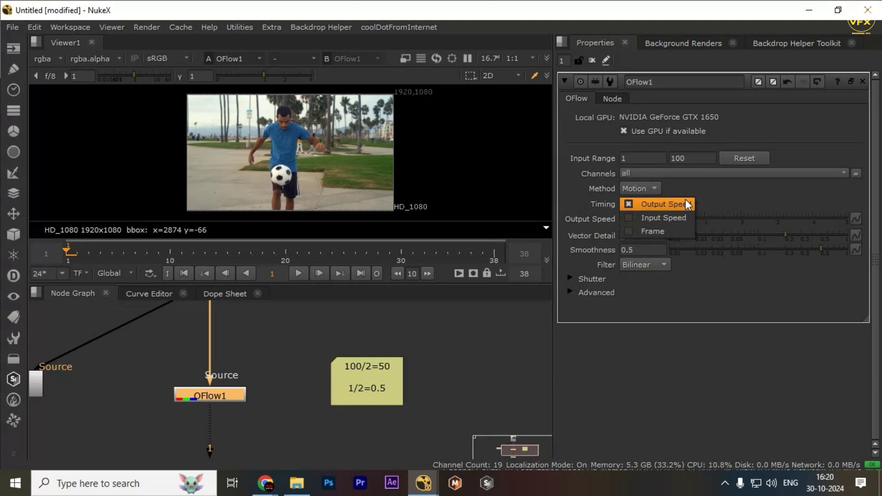
{"action": "left_click", "coordinate": [662, 205]}
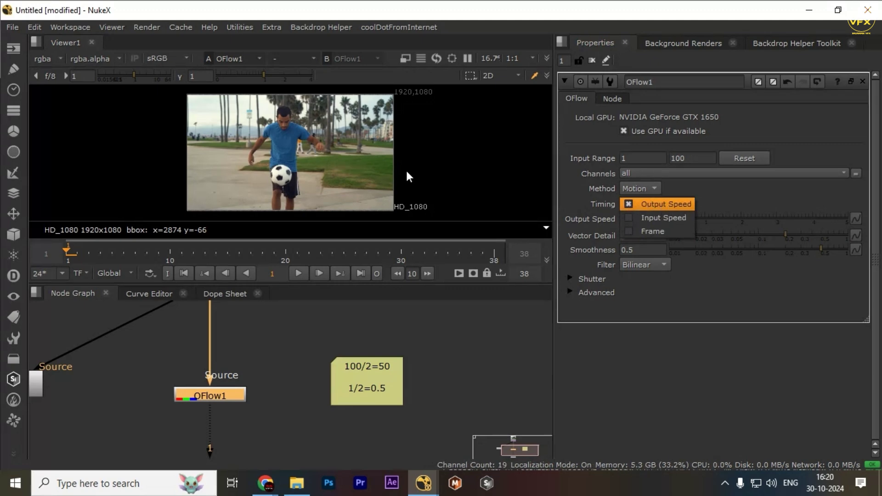
{"action": "left_click", "coordinate": [206, 255]}
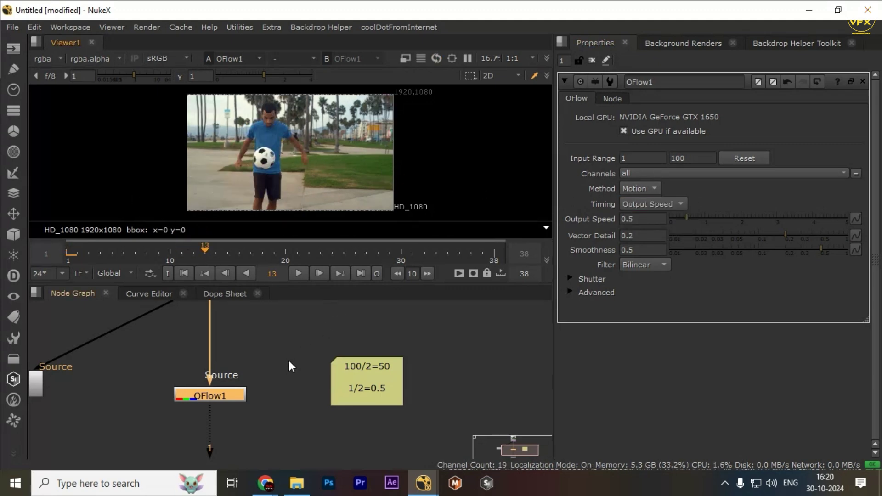
- Try the Frame option for OFlow1's Timing, then return it to Output Speed
{"action": "left_click", "coordinate": [652, 204]}
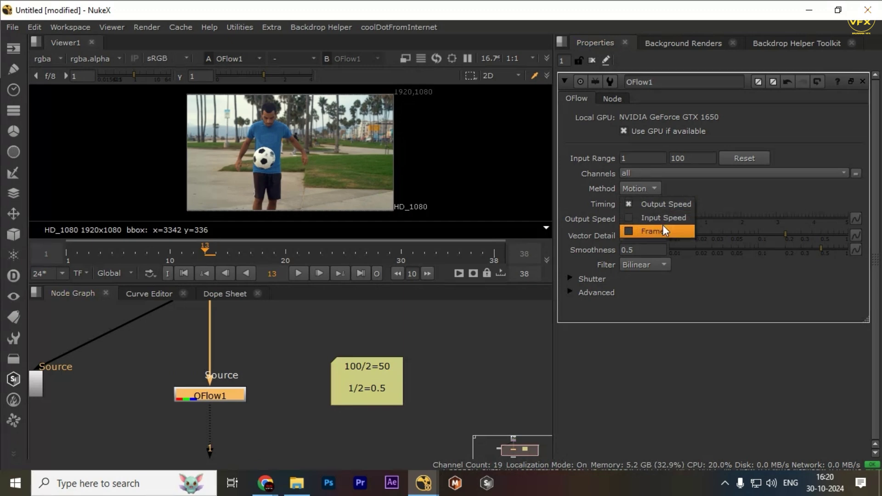
{"action": "left_click", "coordinate": [662, 227]}
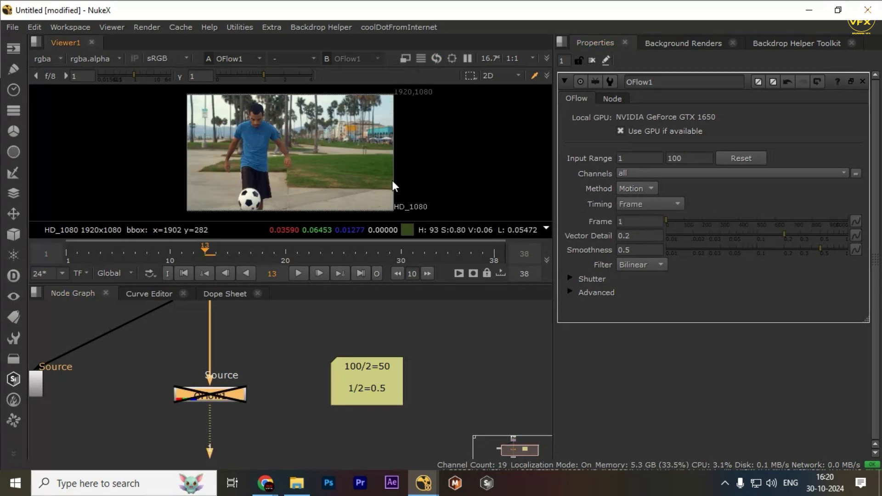
{"action": "left_click", "coordinate": [634, 221]}
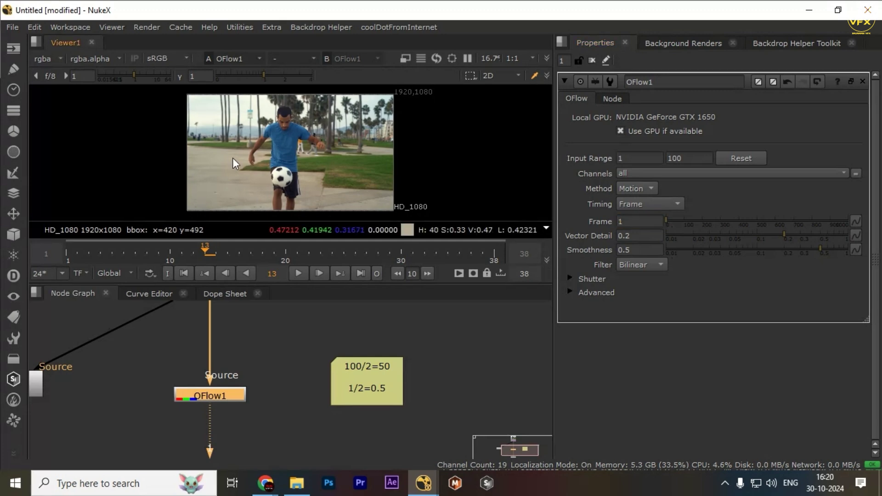
{"action": "left_click", "coordinate": [651, 202]}
{"action": "left_click", "coordinate": [652, 175]}
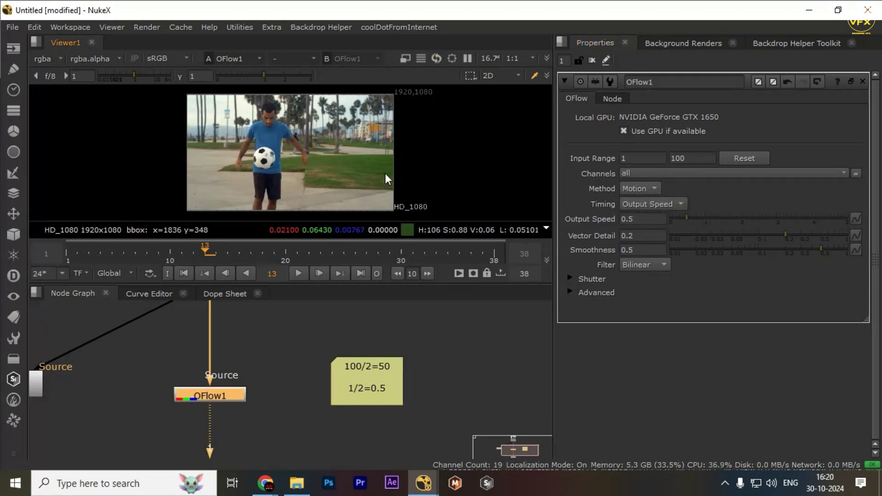
- Set OFlow1's Output Speed to 1 and toggle the node off and on to compare frame 13
{"action": "left_click", "coordinate": [650, 219]}
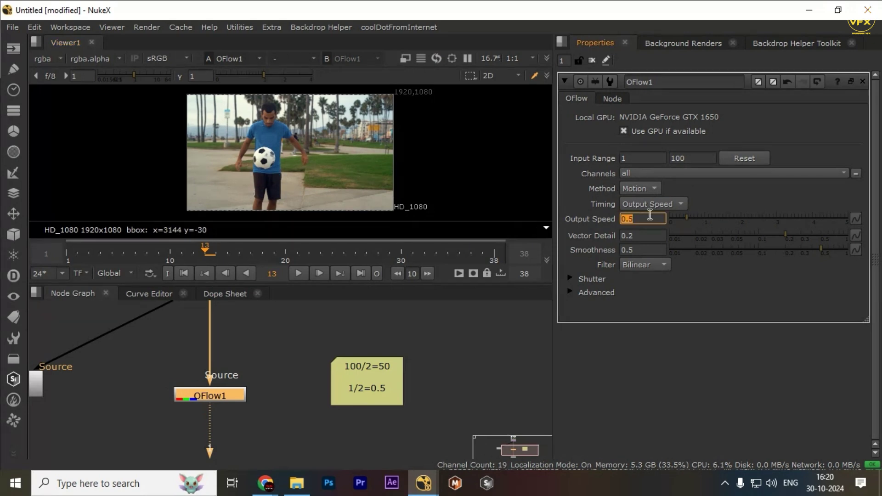
{"action": "double_click", "coordinate": [633, 217]}
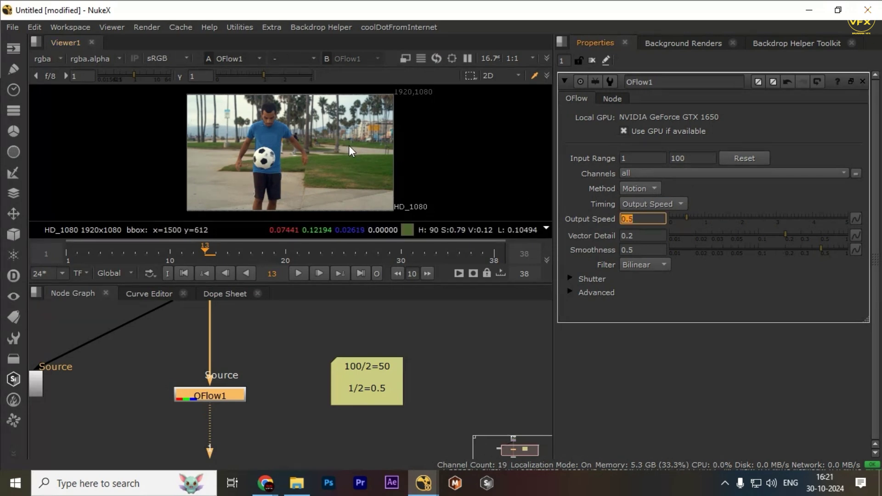
{"action": "type", "text": "1"}
{"action": "key", "text": "Return"}
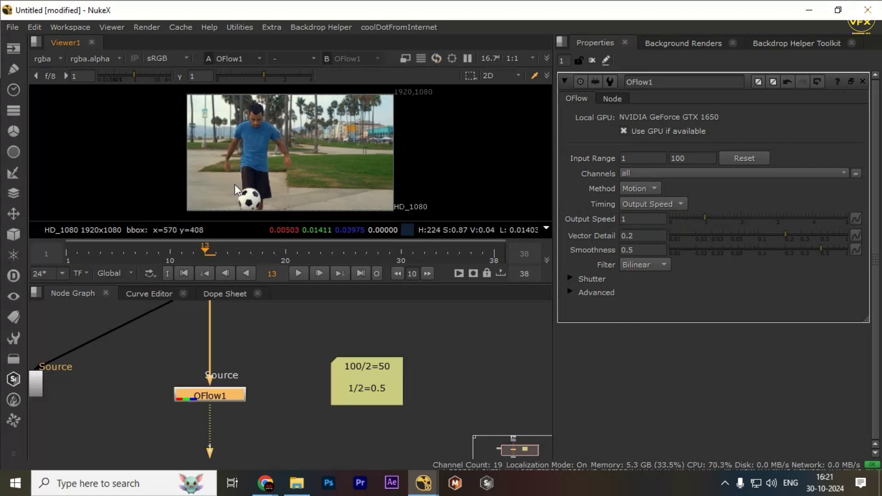
{"action": "key", "text": "d"}
{"action": "key", "text": "d"}
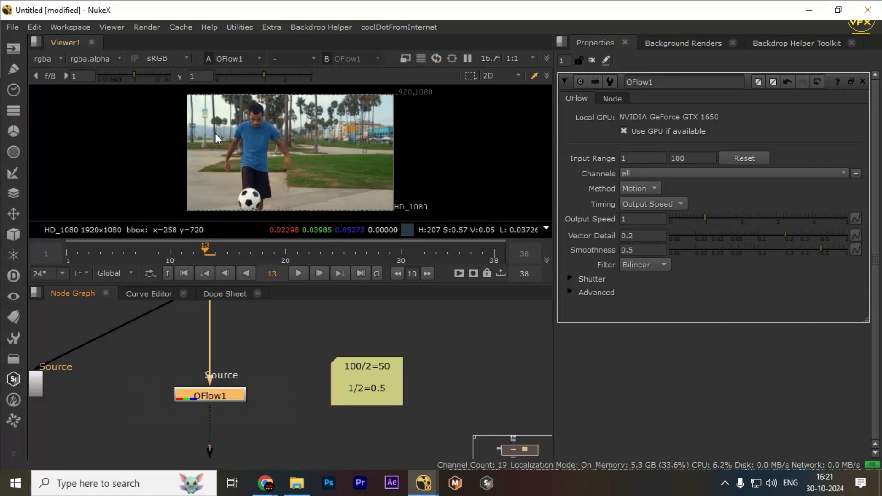
- View Reformat1's output and OFlow1's output in turn to compare the original and retimed frame
{"action": "scroll", "coordinate": [207, 401], "scroll_direction": "down", "scroll_amount": 5}
{"action": "middle_click_drag", "start_coordinate": [206, 400], "coordinate": [217, 403]}
{"action": "left_click", "coordinate": [218, 360]}
{"action": "key", "text": "1"}
{"action": "left_click_drag", "start_coordinate": [239, 386], "coordinate": [197, 407]}
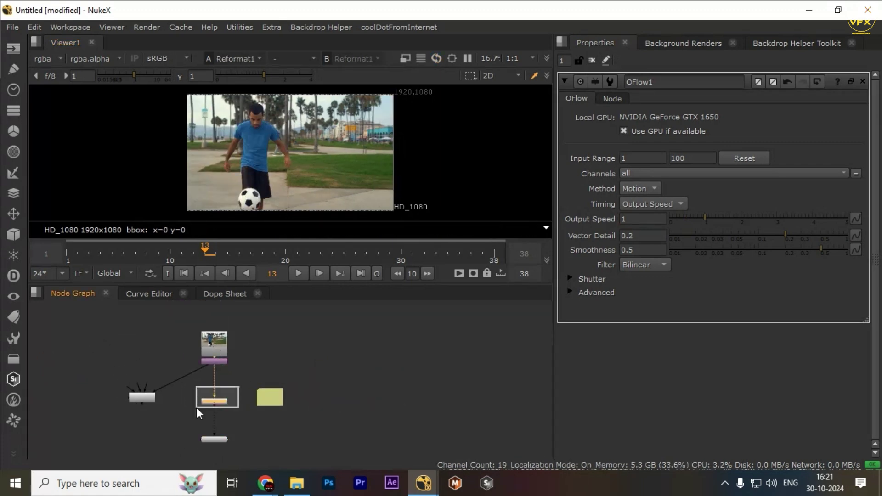
{"action": "key", "text": "1"}
{"action": "left_click", "coordinate": [214, 401]}
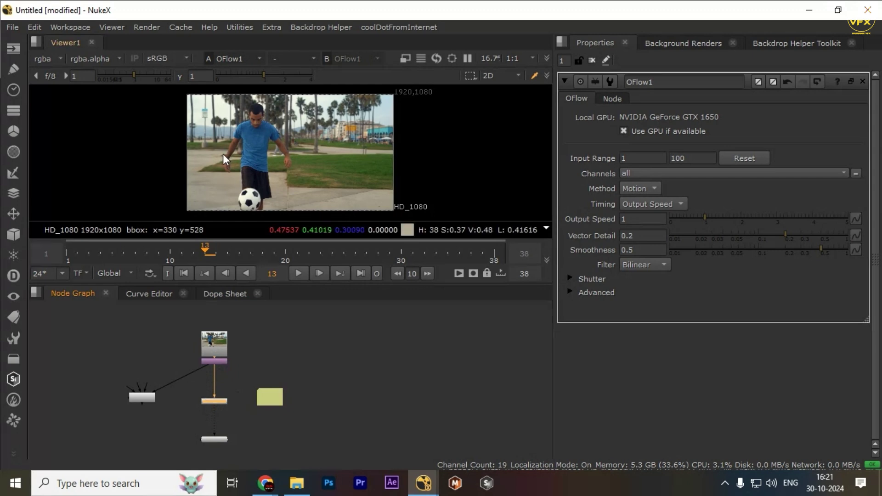
{"action": "middle_click_drag", "start_coordinate": [262, 316], "coordinate": [274, 315]}
{"action": "scroll", "coordinate": [302, 380], "scroll_direction": "up", "scroll_amount": 3}
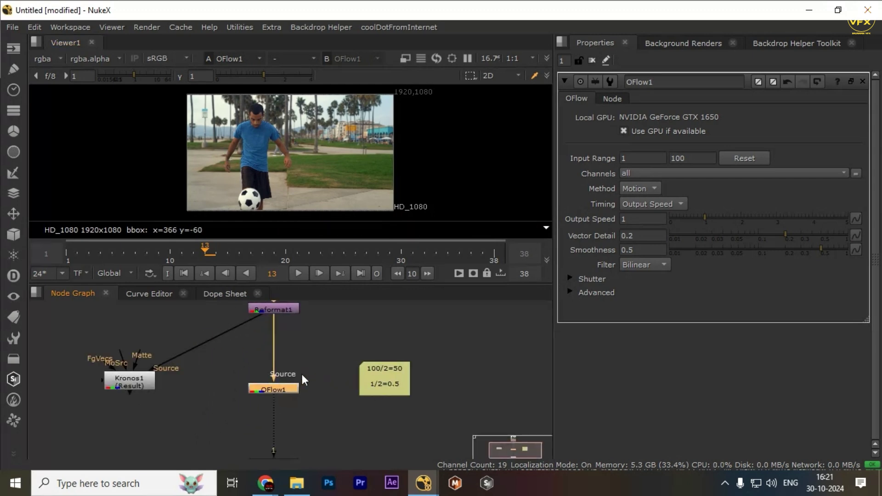
- Set OFlow1's Output Speed to 0.5 and inspect the shorts below the ball on frame 1 for artifacts
{"action": "left_click", "coordinate": [686, 217]}
{"action": "key", "text": "Home"}
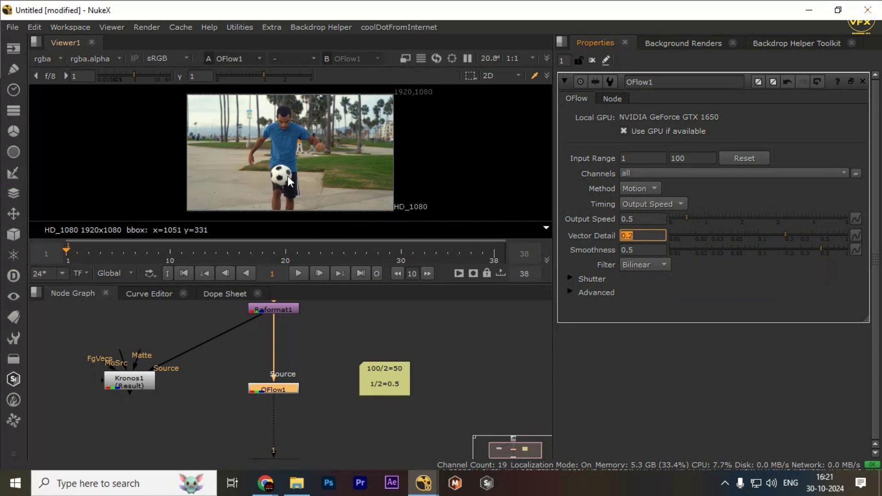
{"action": "scroll", "coordinate": [299, 170], "scroll_direction": "up", "scroll_amount": 5}
{"action": "middle_click_drag", "start_coordinate": [231, 172], "coordinate": [259, 134]}
{"action": "left_click_drag", "start_coordinate": [259, 134], "coordinate": [396, 203]}
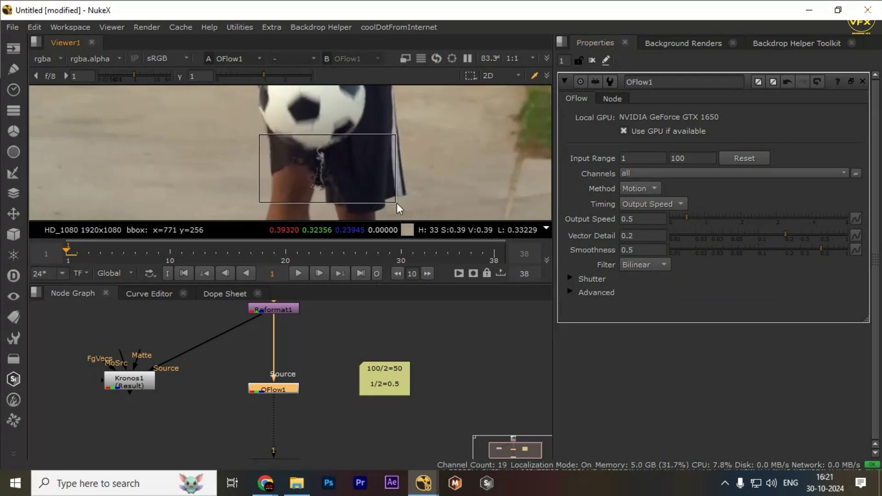
- Set OFlow1's Vector Detail to 0.49 and its Smoothness to 0.68
{"action": "left_click_drag", "start_coordinate": [797, 235], "coordinate": [820, 236]}
{"action": "left_click_drag", "start_coordinate": [256, 88], "coordinate": [414, 165]}
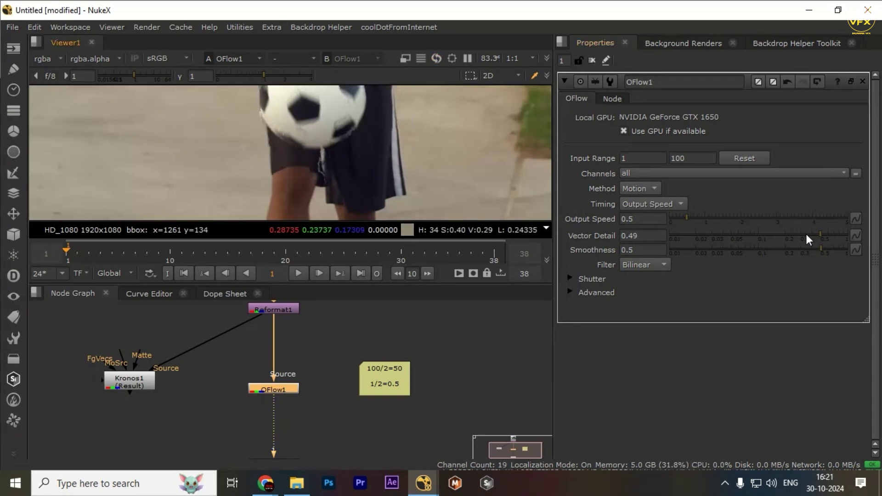
{"action": "left_click", "coordinate": [832, 248]}
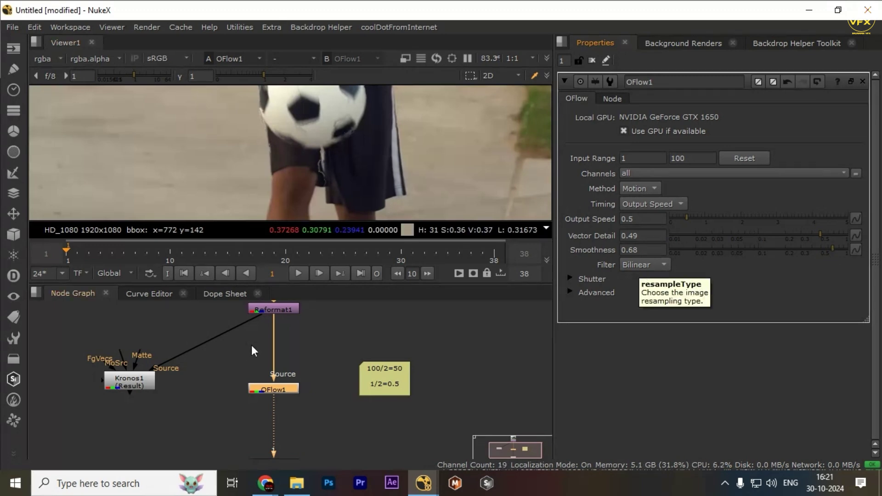
- Review the area below the ball along with OFlow1's Timing, Output Speed, Vector Detail and Smoothness settings
{"action": "left_click_drag", "start_coordinate": [314, 351], "coordinate": [228, 410]}
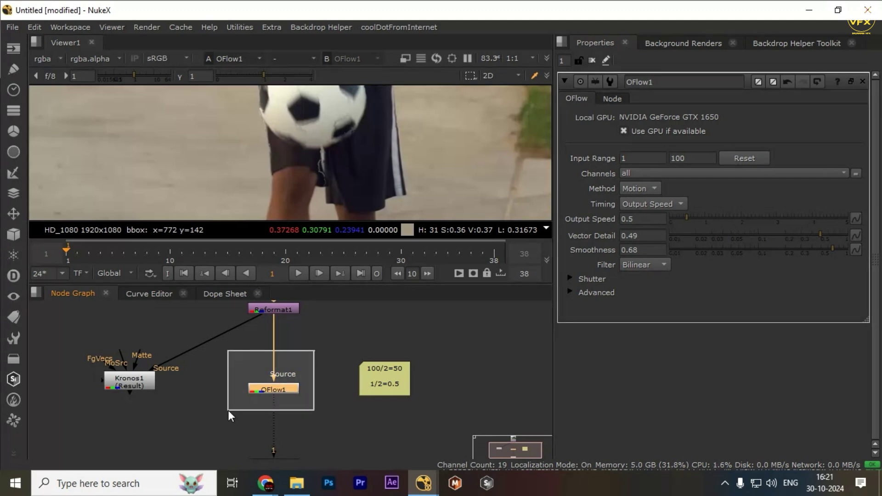
{"action": "left_click_drag", "start_coordinate": [78, 356], "coordinate": [203, 424]}
{"action": "left_click_drag", "start_coordinate": [352, 359], "coordinate": [239, 401]}
{"action": "left_click_drag", "start_coordinate": [263, 138], "coordinate": [364, 215], "text": "ctrl+shift"}
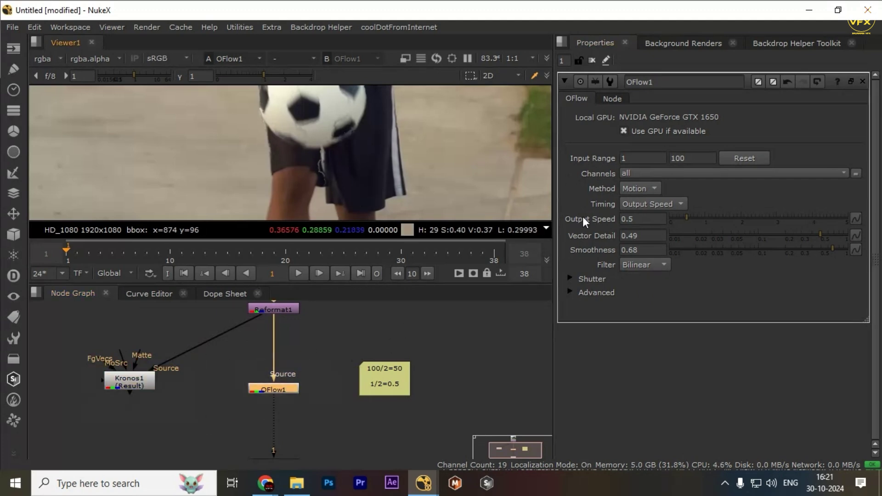
{"action": "left_click_drag", "start_coordinate": [268, 130], "coordinate": [390, 184]}
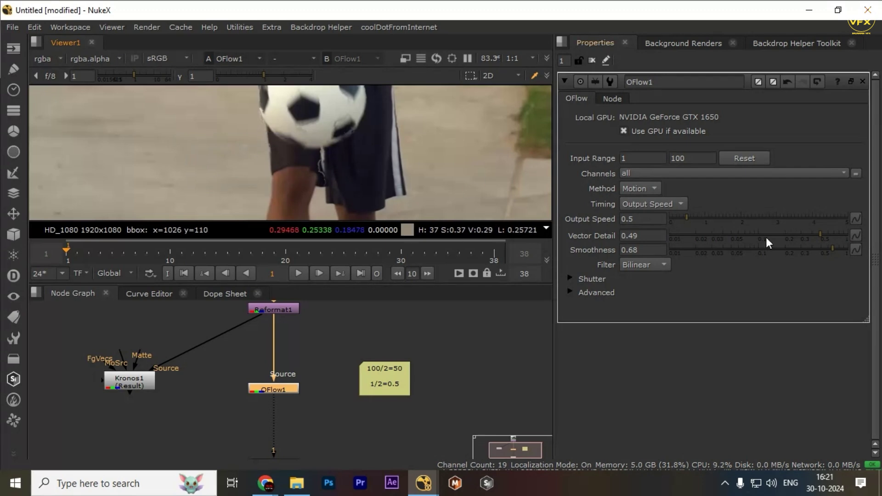
{"action": "left_click", "coordinate": [673, 202]}
{"action": "left_click", "coordinate": [669, 203]}
{"action": "left_click_drag", "start_coordinate": [645, 219], "coordinate": [597, 218]}
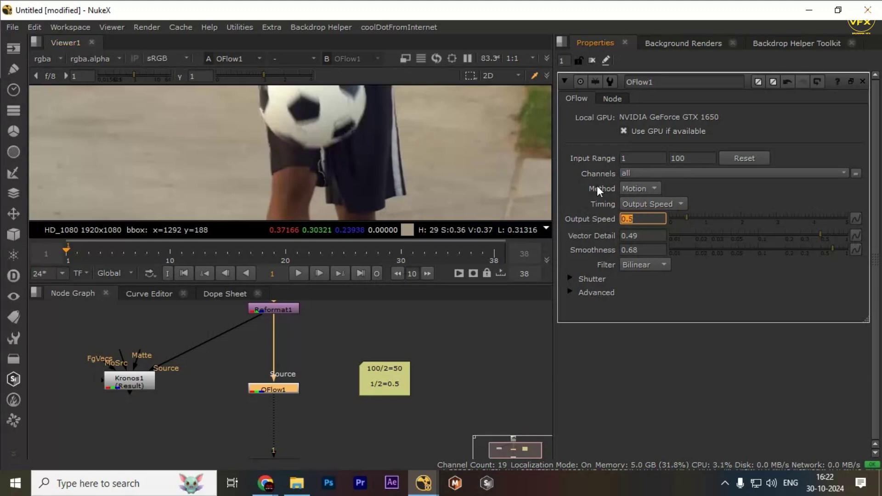
{"action": "left_click", "coordinate": [530, 201]}
{"action": "left_click", "coordinate": [662, 219]}
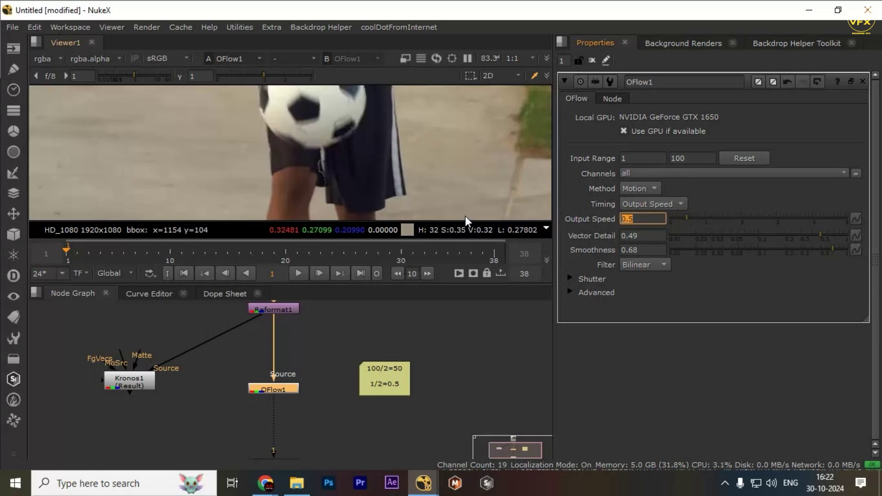
{"action": "left_click", "coordinate": [373, 167]}
{"action": "left_click", "coordinate": [659, 235]}
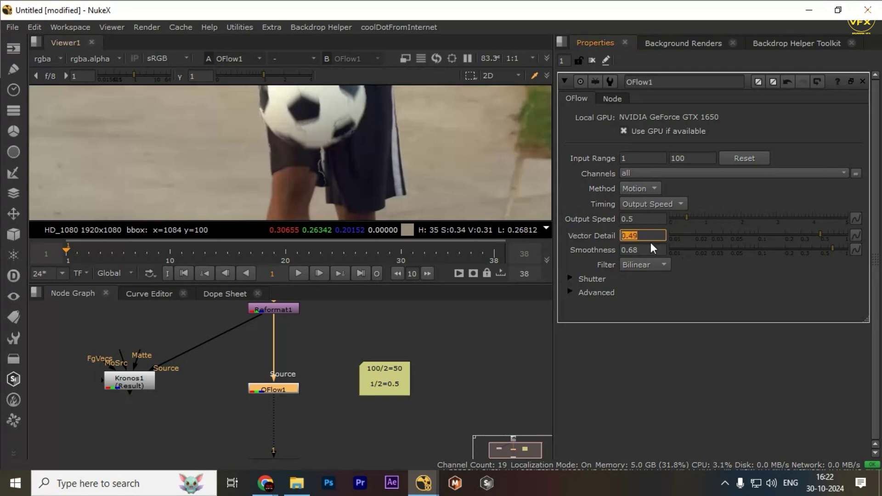
{"action": "left_click", "coordinate": [637, 247]}
{"action": "left_click", "coordinate": [636, 235]}
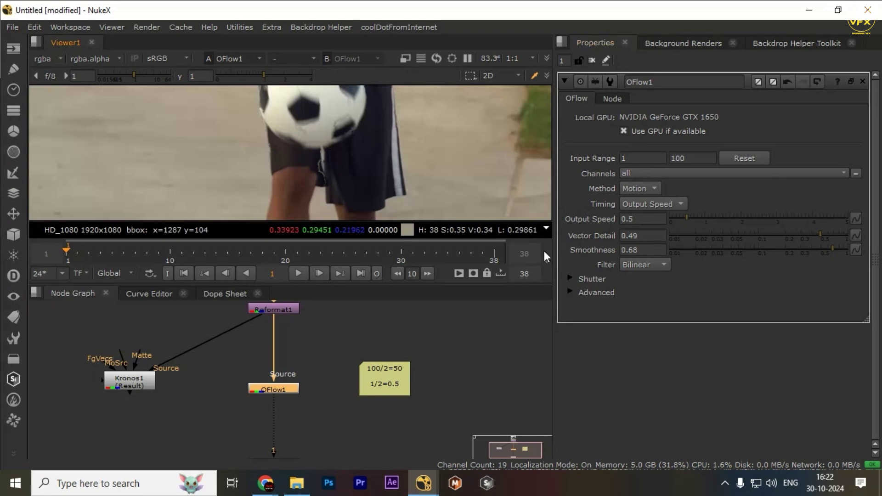
- Set OFlow1's Filter to Lanczos6 and inspect the shorts below the ball up close
{"action": "left_click", "coordinate": [646, 266]}
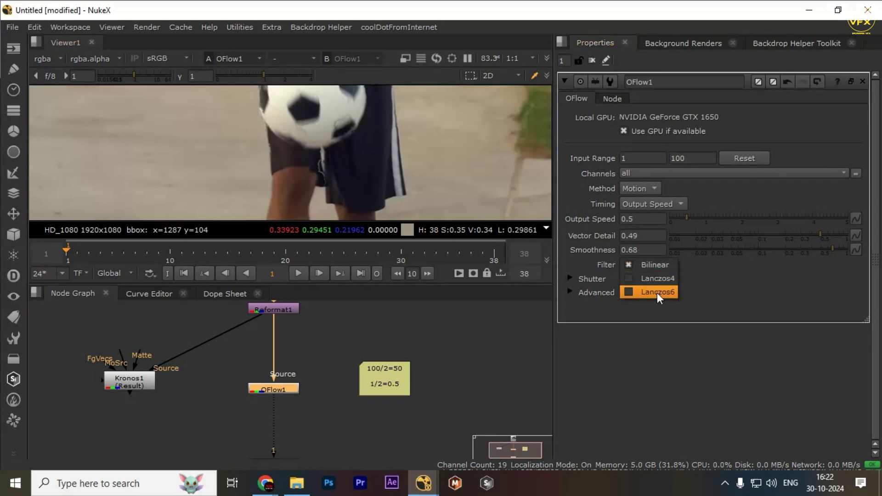
{"action": "left_click", "coordinate": [657, 294]}
{"action": "left_click_drag", "start_coordinate": [317, 370], "coordinate": [283, 394]}
{"action": "scroll", "coordinate": [327, 158], "scroll_direction": "up", "scroll_amount": 3}
{"action": "left_click_drag", "start_coordinate": [273, 138], "coordinate": [405, 197]}
- Switch OFlow1's Filter to Bilinear and back to Lanczos6 to compare the edges around the ball
{"action": "left_click", "coordinate": [645, 264]}
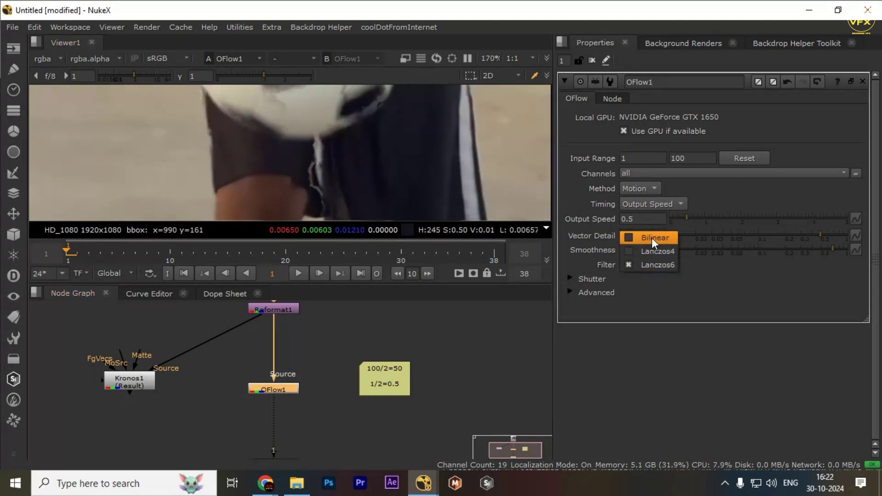
{"action": "left_click", "coordinate": [651, 238]}
{"action": "left_click", "coordinate": [649, 265]}
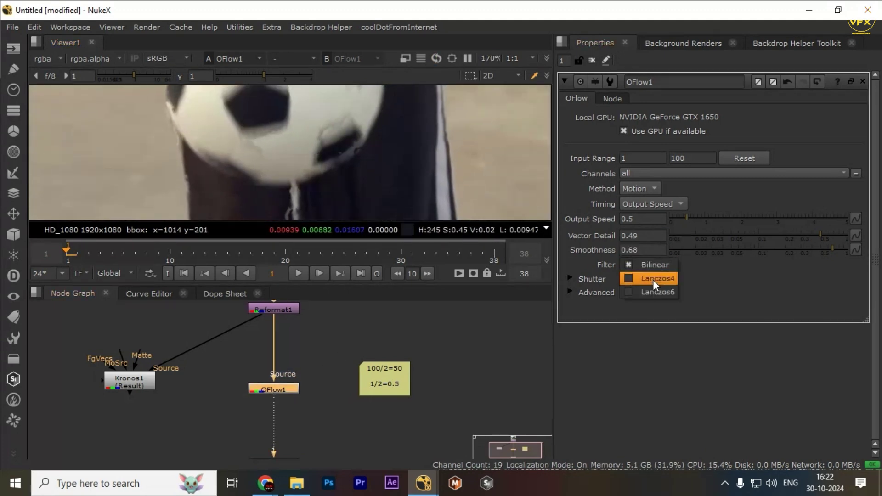
{"action": "left_click", "coordinate": [656, 292]}
{"action": "left_click_drag", "start_coordinate": [178, 147], "coordinate": [409, 189], "text": "ctrl+shift"}
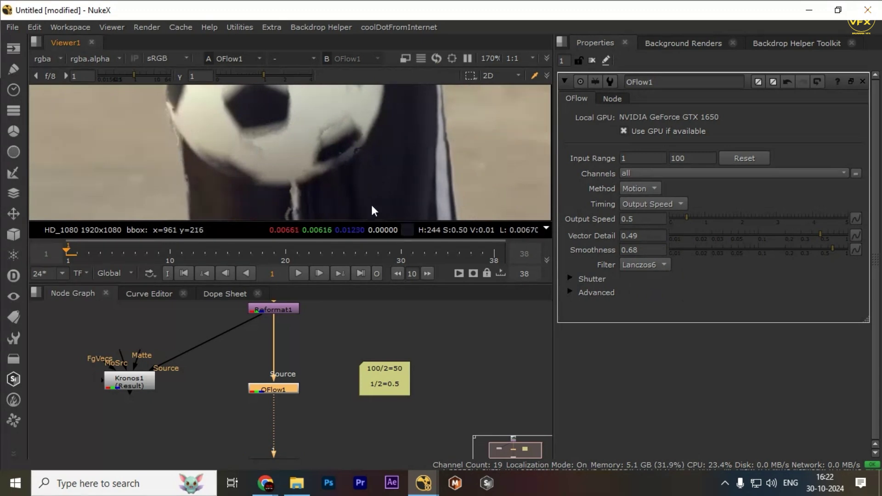
- Look over OFlow1's Shutter options and enable Flicker Compensation in its Advanced settings
{"action": "left_click", "coordinate": [567, 278]}
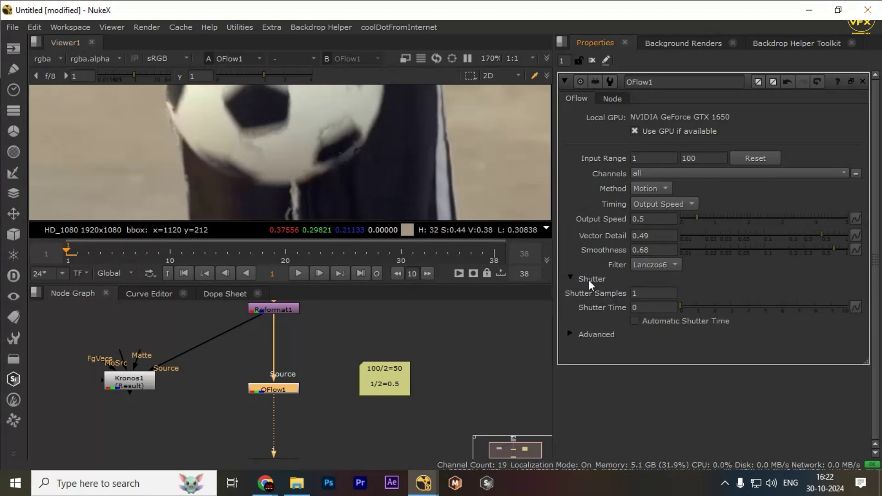
{"action": "left_click", "coordinate": [572, 278]}
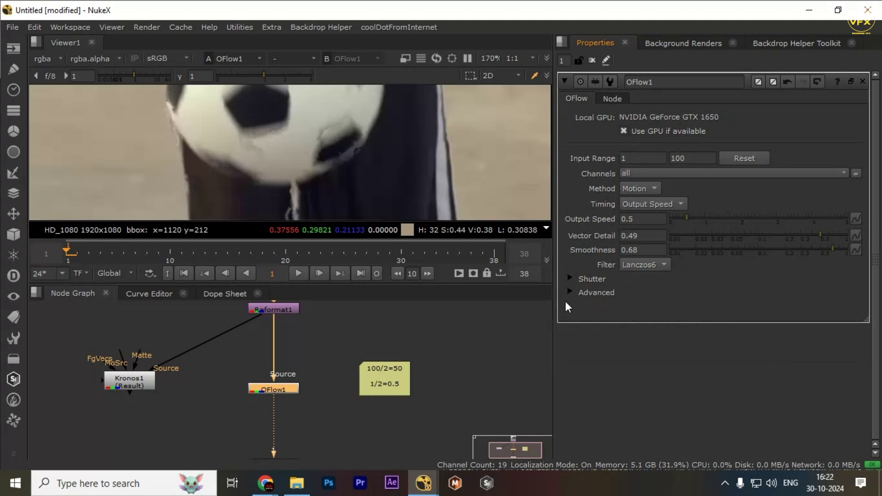
{"action": "left_click", "coordinate": [570, 292]}
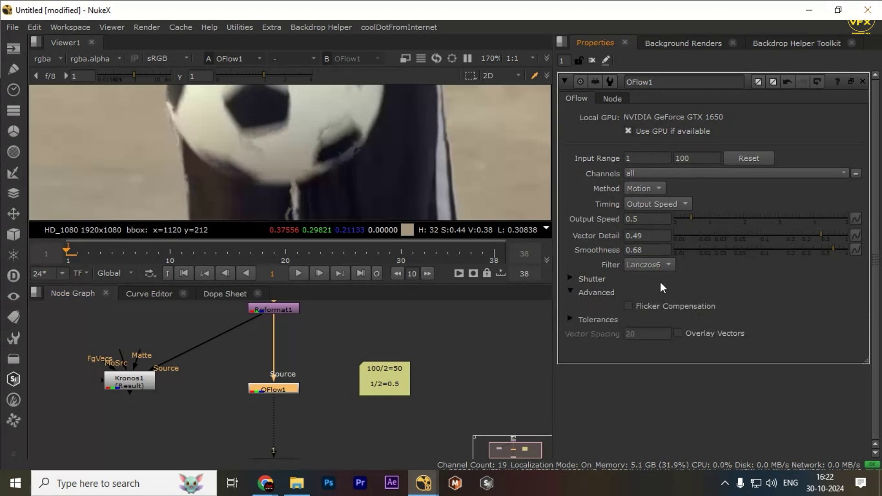
{"action": "left_click", "coordinate": [652, 305]}
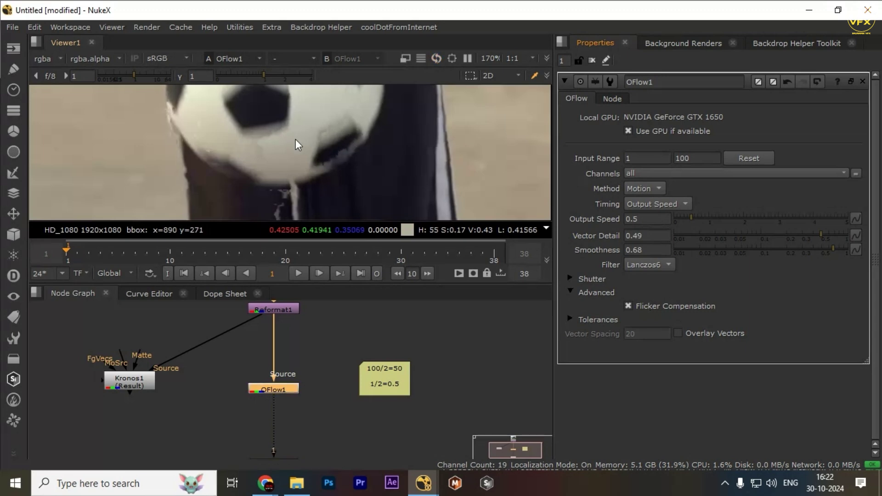
{"action": "scroll", "coordinate": [303, 146], "scroll_direction": "down", "scroll_amount": 2}
{"action": "left_click", "coordinate": [678, 308]}
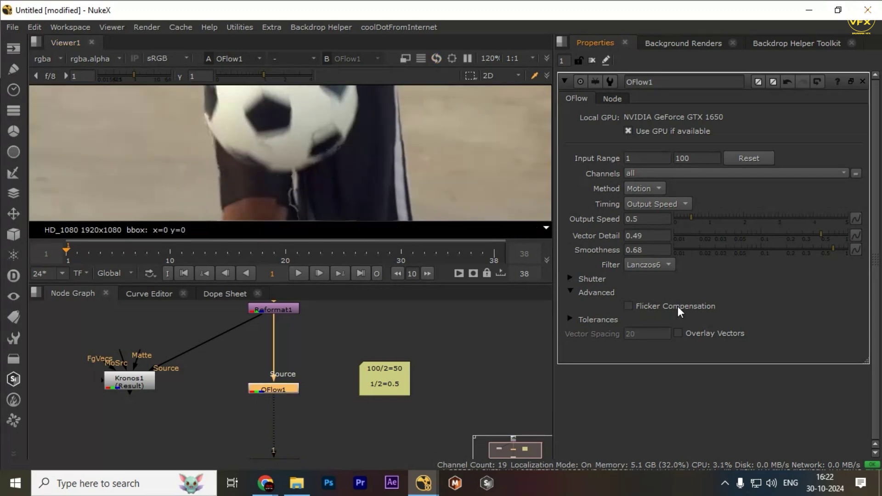
{"action": "left_click", "coordinate": [674, 305]}
- Inspect the full frame and the shorts below the ball with OFlow1's Flicker Compensation enabled, and collapse the Advanced settings
{"action": "scroll", "coordinate": [265, 176], "scroll_direction": "down", "scroll_amount": 3}
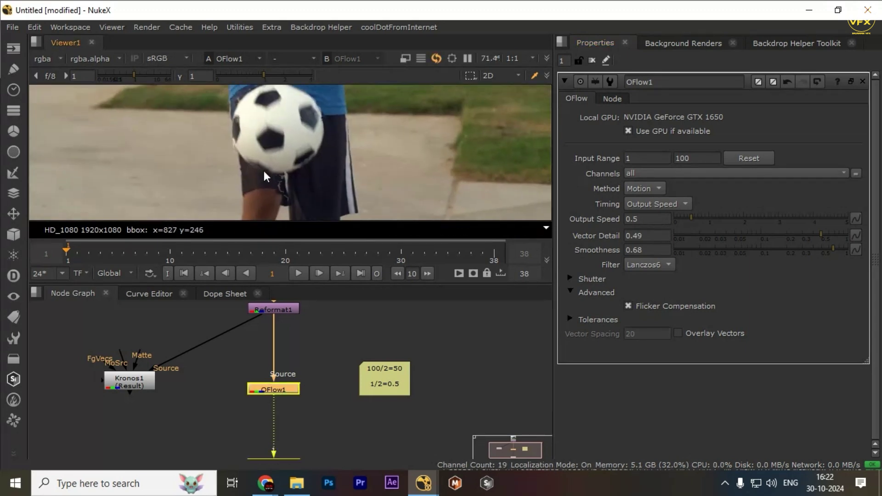
{"action": "scroll", "coordinate": [183, 142], "scroll_direction": "down", "scroll_amount": 6}
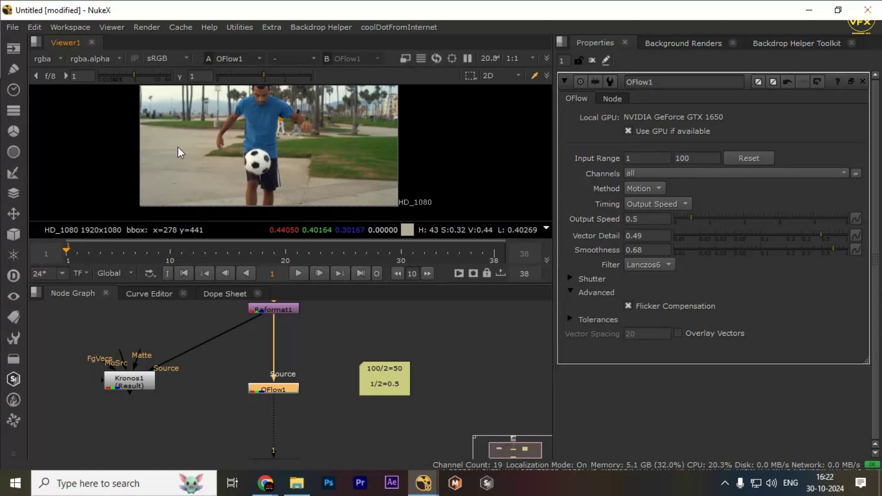
{"action": "left_click_drag", "start_coordinate": [166, 136], "coordinate": [438, 198]}
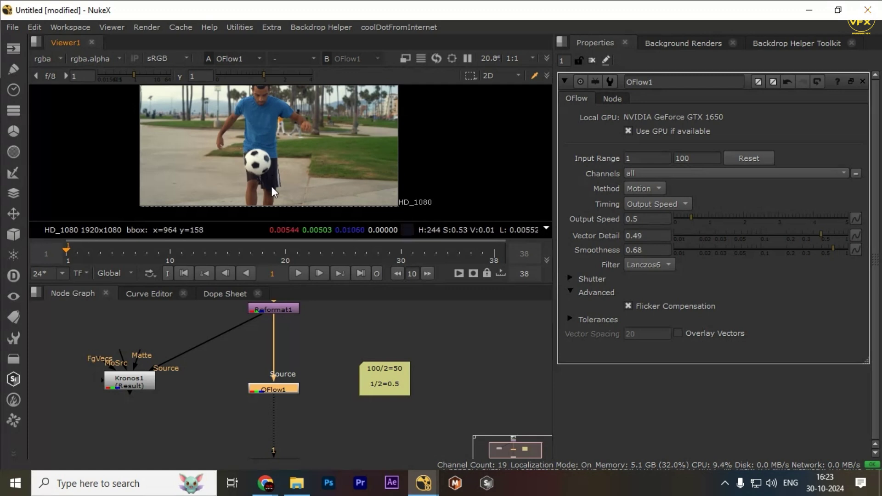
{"action": "left_click", "coordinate": [573, 294]}
{"action": "scroll", "coordinate": [239, 161], "scroll_direction": "up", "scroll_amount": 5}
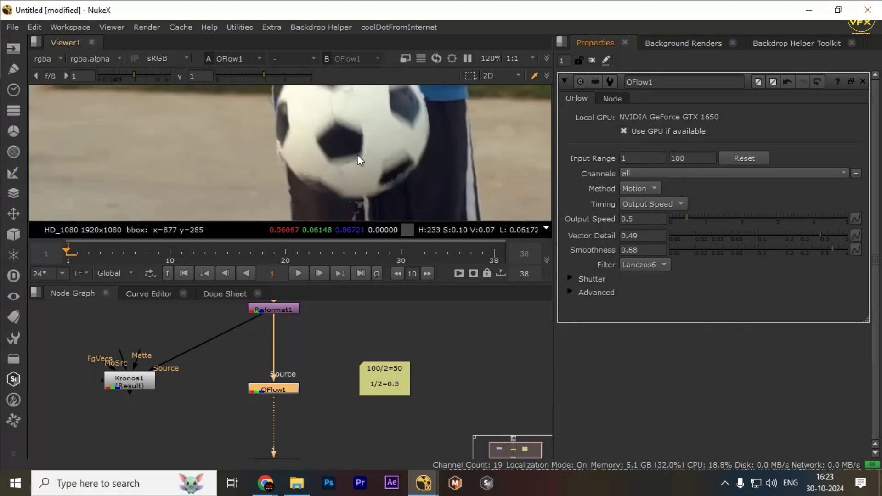
- Set OFlow1's Method to Frame and compare frame 13 with the node disabled and re-enabled
{"action": "left_click", "coordinate": [634, 189]}
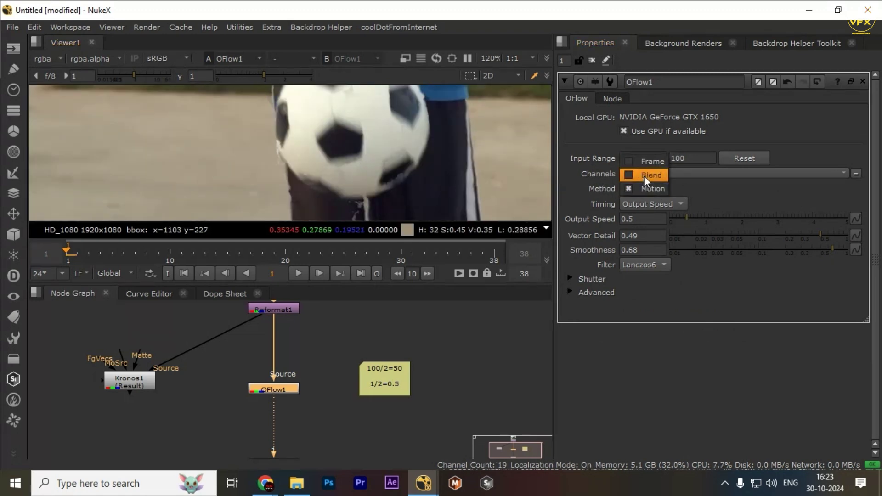
{"action": "left_click", "coordinate": [641, 164]}
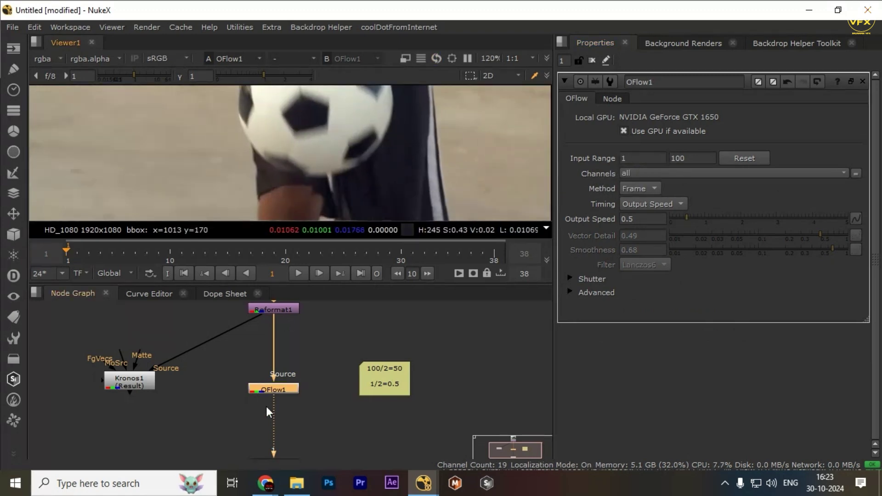
{"action": "left_click_drag", "start_coordinate": [314, 374], "coordinate": [237, 417]}
{"action": "key", "text": "d"}
{"action": "left_click", "coordinate": [202, 253]}
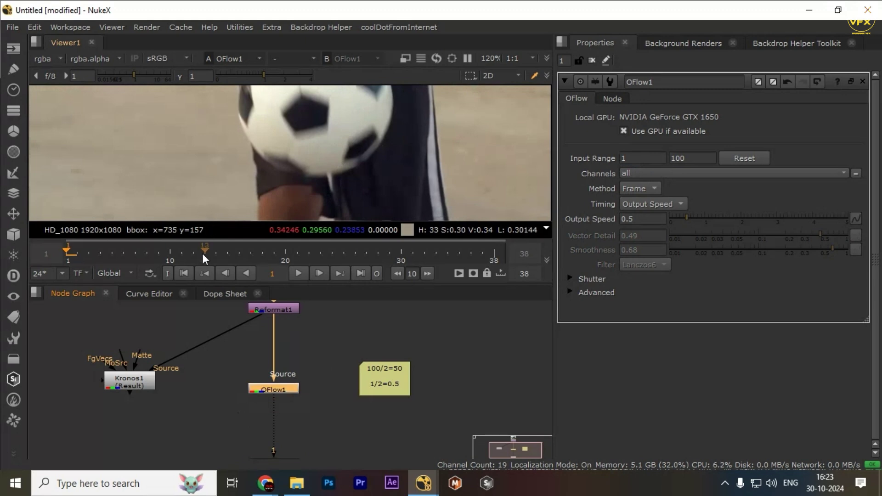
{"action": "scroll", "coordinate": [313, 168], "scroll_direction": "down", "scroll_amount": 3}
{"action": "scroll", "coordinate": [313, 173], "scroll_direction": "down", "scroll_amount": 2}
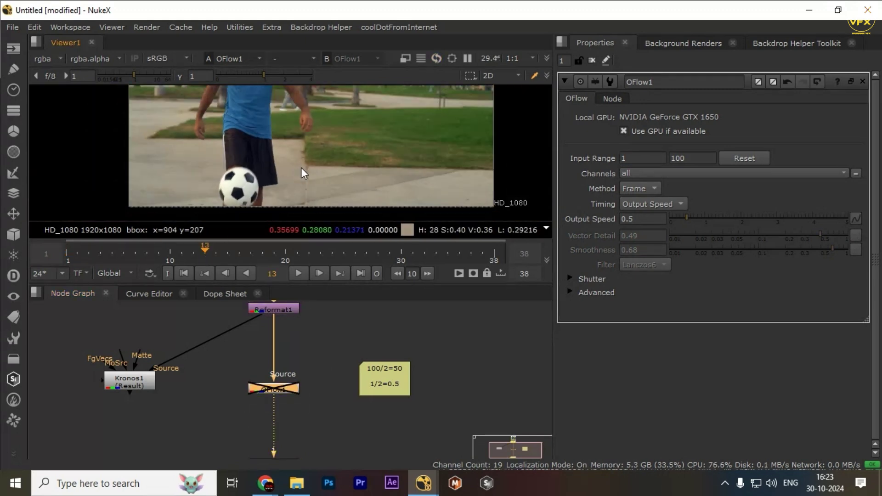
{"action": "key", "text": "d"}
- Switch OFlow1's Method to Motion and inspect the ball up close at frame 13
{"action": "left_click", "coordinate": [647, 189]}
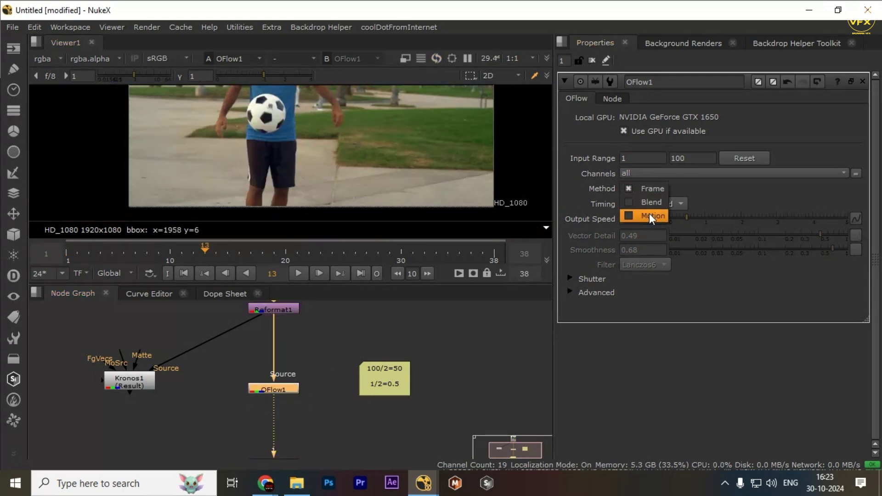
{"action": "left_click", "coordinate": [649, 214]}
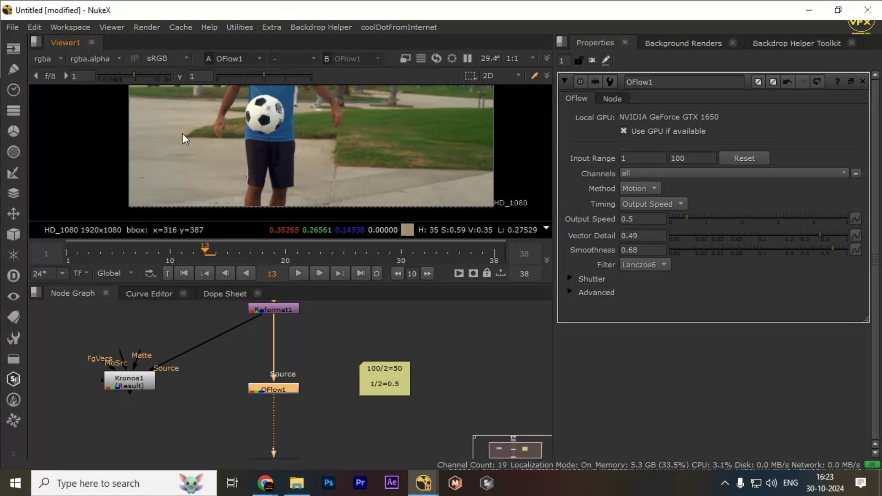
{"action": "scroll", "coordinate": [221, 104], "scroll_direction": "up", "scroll_amount": 6}
{"action": "left_click_drag", "start_coordinate": [220, 106], "coordinate": [335, 172]}
{"action": "left_click", "coordinate": [638, 189]}
{"action": "left_click", "coordinate": [376, 145]}
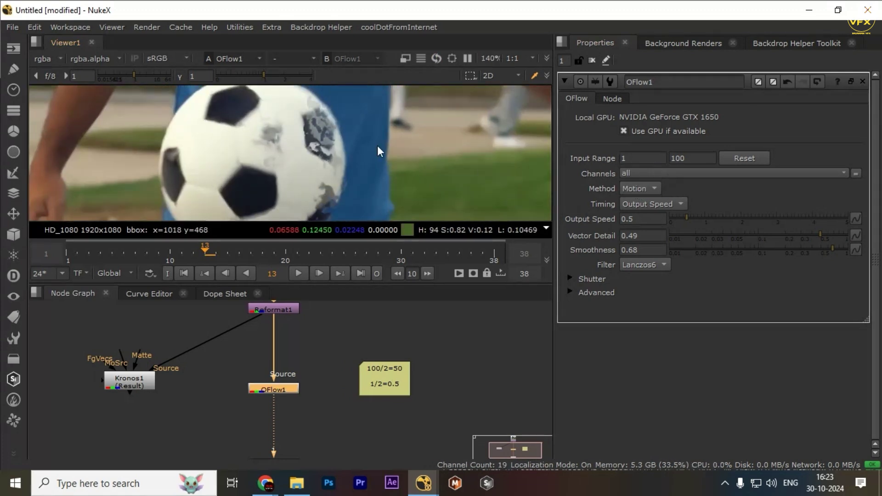
- Switch OFlow1's Method through Frame, Blend and back to Frame to compare how each renders the ball
{"action": "left_click", "coordinate": [651, 191]}
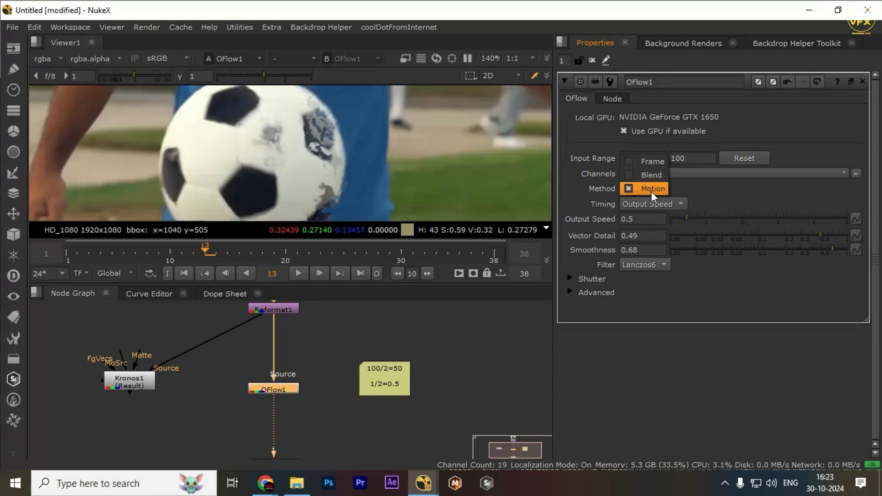
{"action": "left_click", "coordinate": [655, 163]}
{"action": "left_click", "coordinate": [643, 189]}
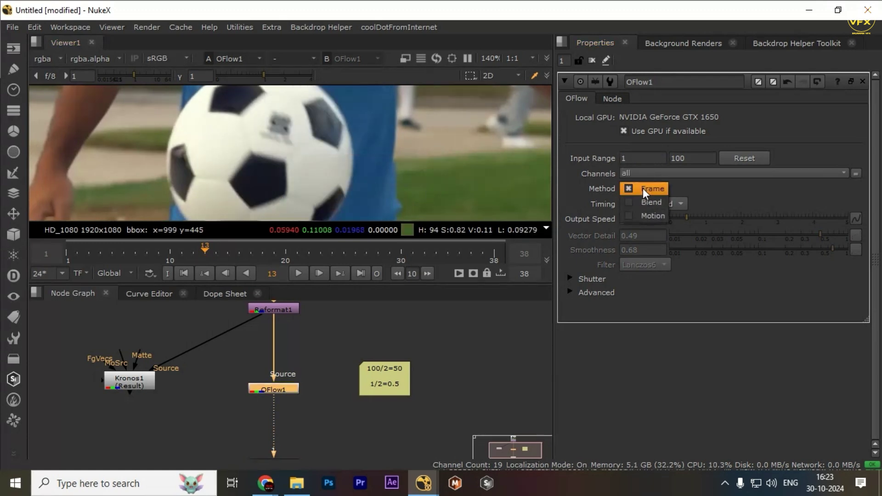
{"action": "left_click", "coordinate": [640, 202]}
{"action": "left_click", "coordinate": [639, 188]}
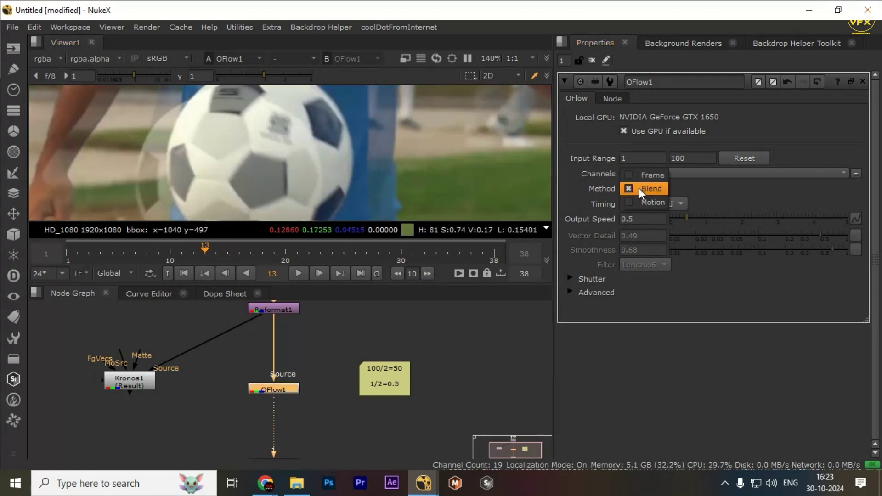
{"action": "left_click", "coordinate": [648, 175]}
{"action": "left_click", "coordinate": [638, 189]}
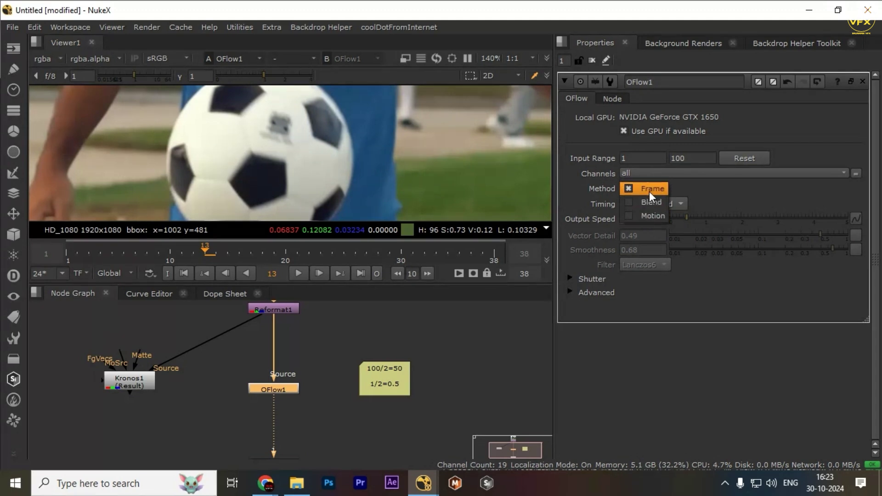
{"action": "left_click", "coordinate": [418, 346]}
- Select OFlow1 and return its Method to Motion
{"action": "left_click_drag", "start_coordinate": [78, 334], "coordinate": [217, 437]}
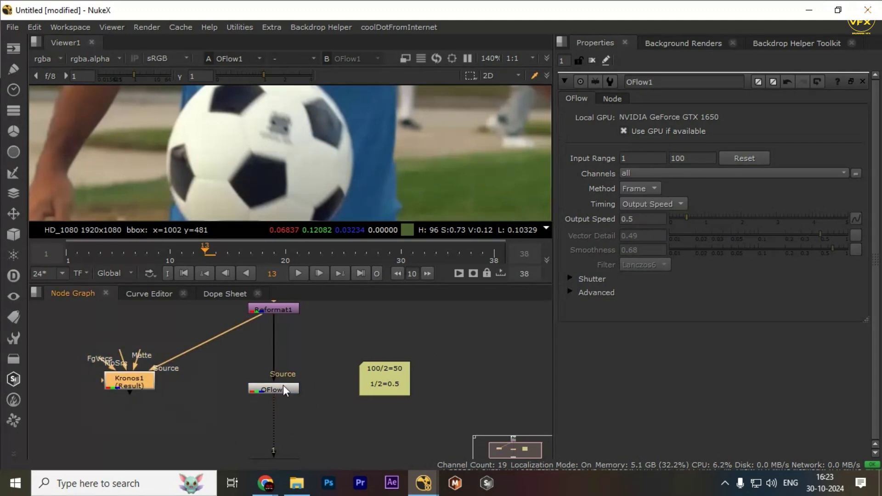
{"action": "left_click", "coordinate": [283, 387]}
{"action": "left_click", "coordinate": [631, 189]}
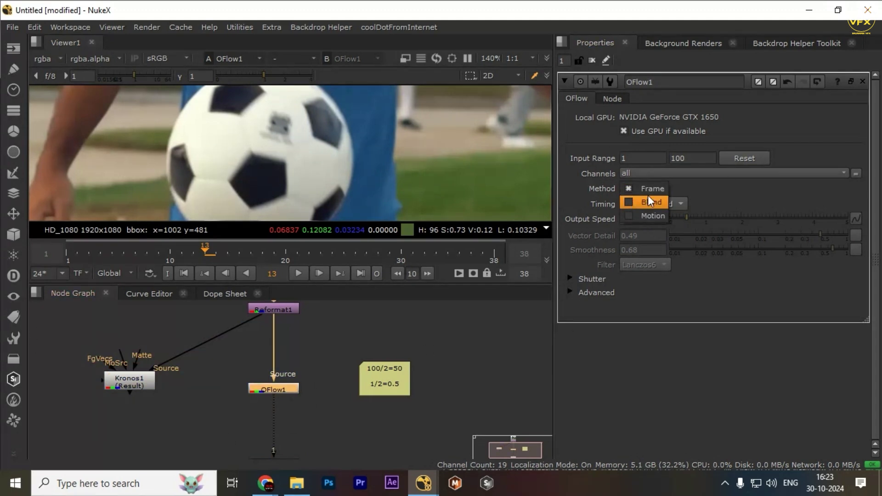
{"action": "left_click", "coordinate": [653, 215]}
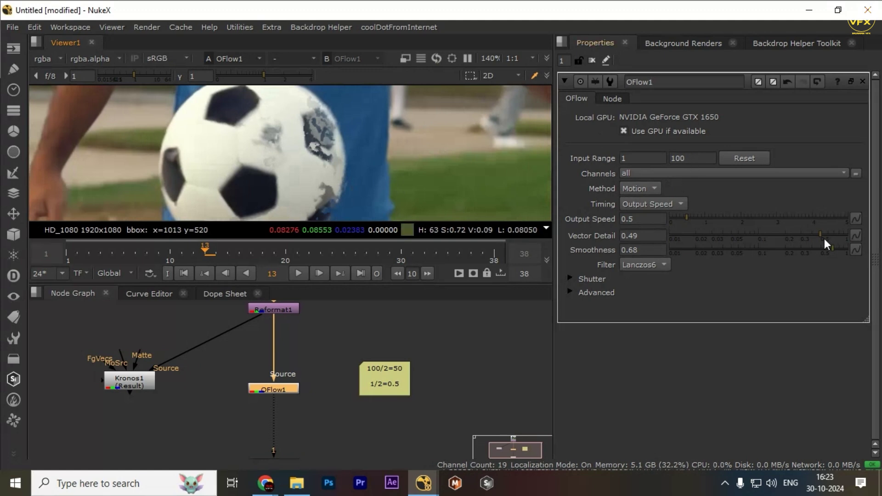
- Set OFlow1's Vector Detail to 1 and Smoothness to 0.33, keeping the Lanczos6 filter
{"action": "left_click", "coordinate": [843, 235]}
{"action": "left_click", "coordinate": [847, 249]}
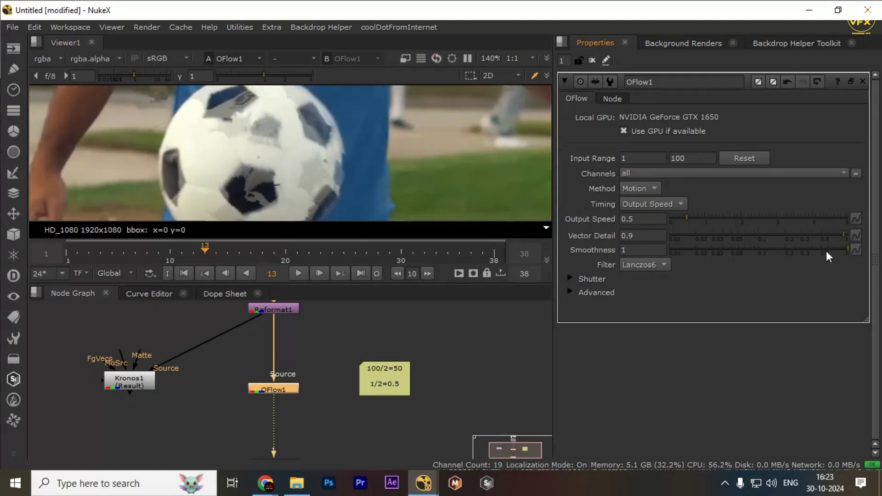
{"action": "left_click", "coordinate": [804, 250]}
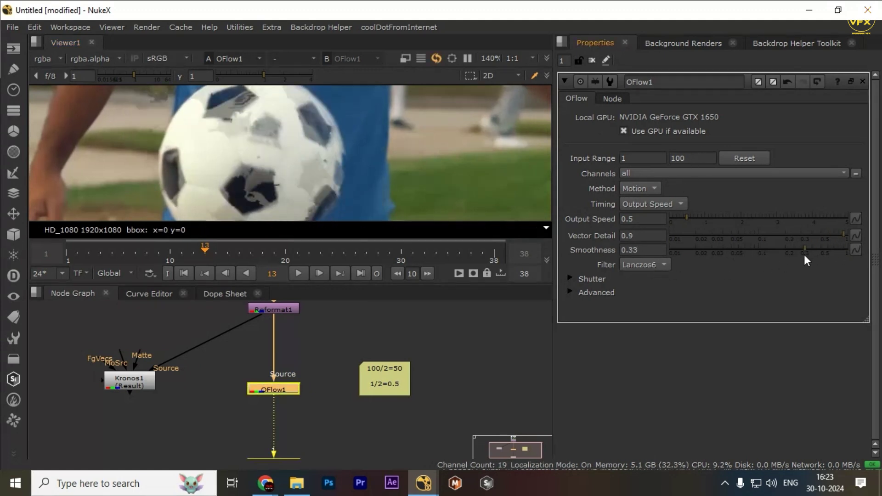
{"action": "left_click", "coordinate": [775, 251]}
{"action": "left_click", "coordinate": [848, 239]}
{"action": "left_click_drag", "start_coordinate": [765, 252], "coordinate": [806, 253]}
{"action": "left_click", "coordinate": [634, 265]}
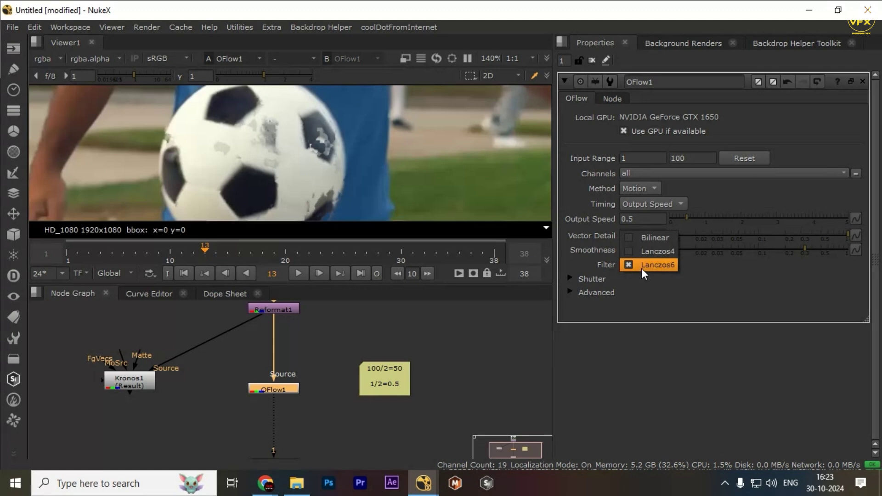
{"action": "left_click", "coordinate": [641, 265]}
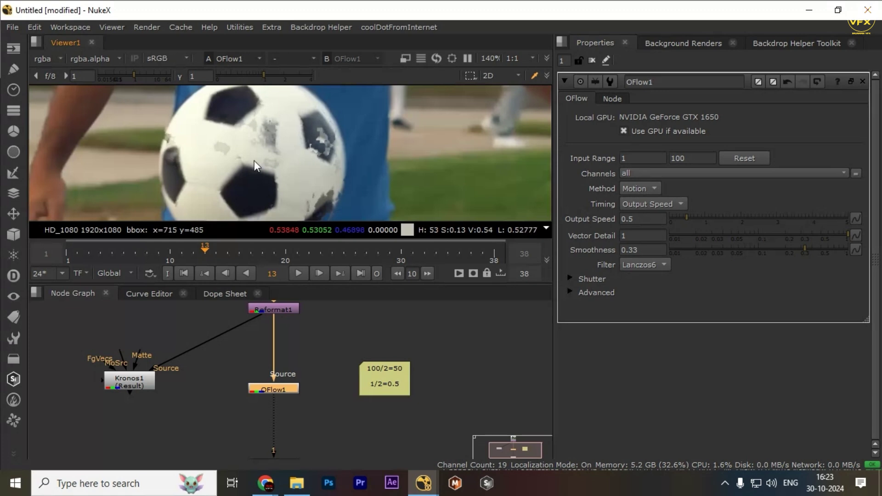
- Set OFlow1's Method to Frame and inspect the logo and panels on the ball up close
{"action": "left_click", "coordinate": [649, 189]}
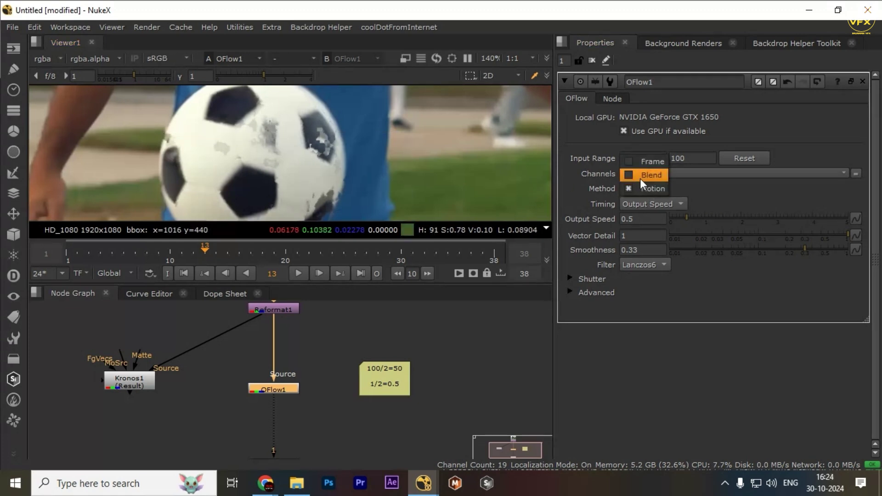
{"action": "left_click", "coordinate": [652, 161]}
{"action": "scroll", "coordinate": [287, 131], "scroll_direction": "up", "scroll_amount": 3}
{"action": "left_click_drag", "start_coordinate": [207, 104], "coordinate": [447, 158], "text": "ctrl+shift"}
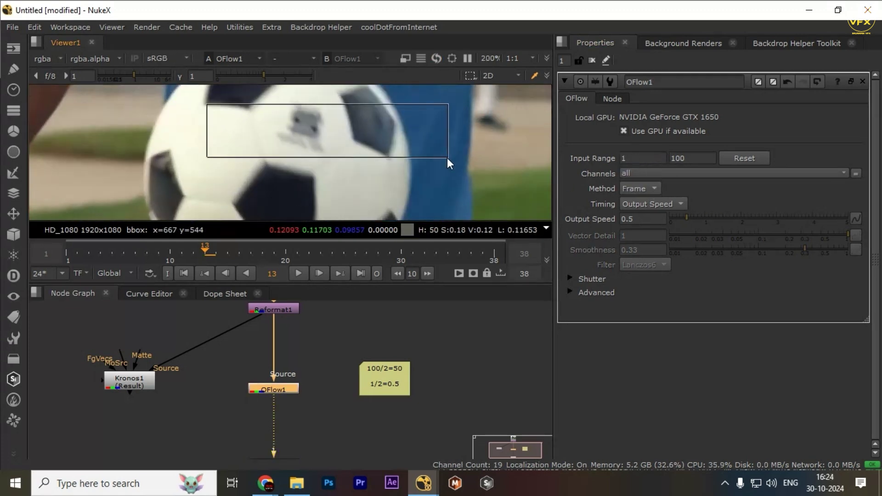
{"action": "scroll", "coordinate": [379, 142], "scroll_direction": "down", "scroll_amount": 4}
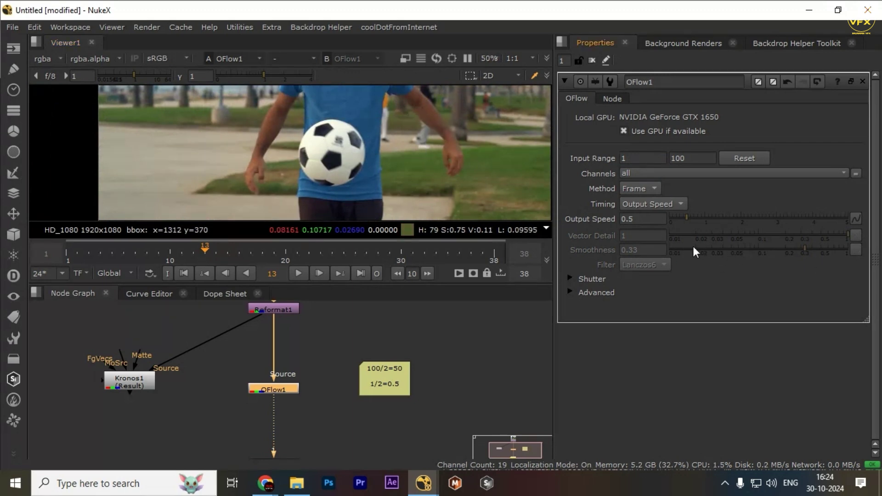
{"action": "scroll", "coordinate": [432, 148], "scroll_direction": "up", "scroll_amount": 2}
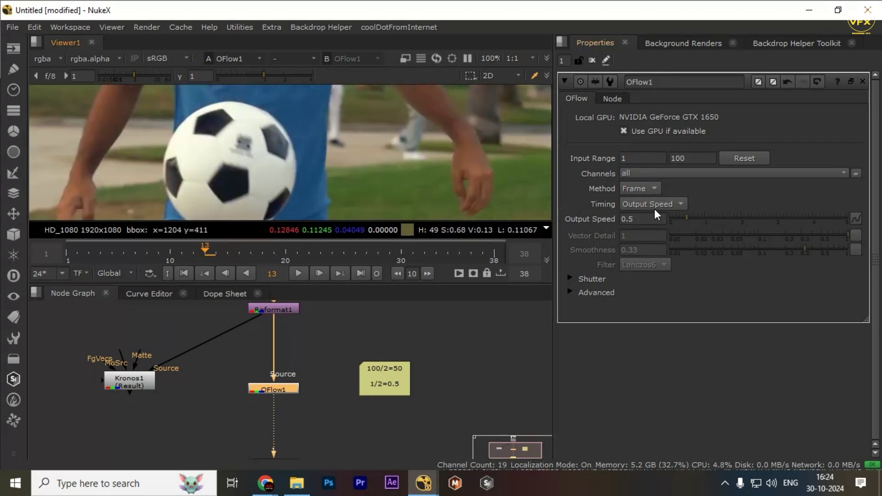
{"action": "scroll", "coordinate": [259, 131], "scroll_direction": "down", "scroll_amount": 3}
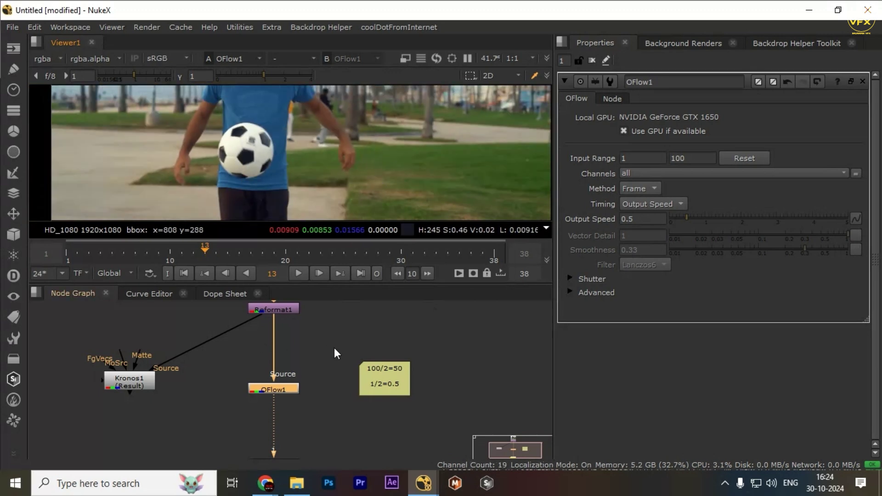
- Open the properties of the Kronos1 node
{"action": "left_click_drag", "start_coordinate": [334, 353], "coordinate": [237, 422]}
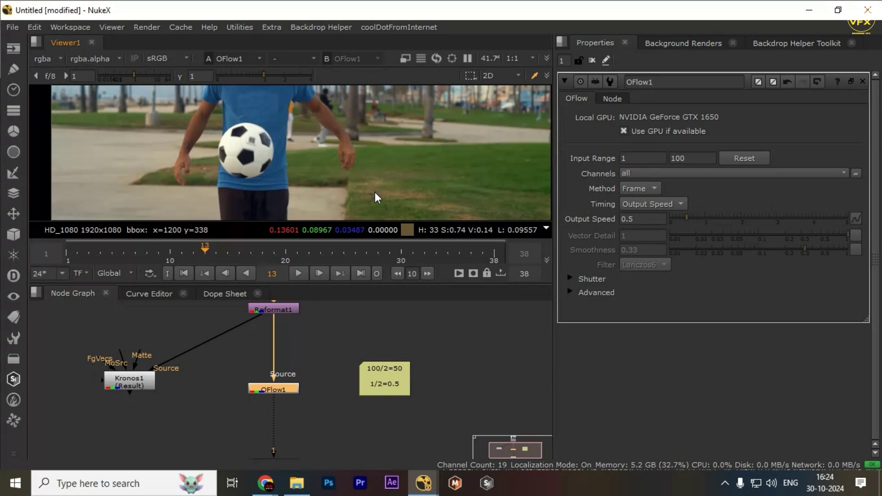
{"action": "scroll", "coordinate": [285, 391], "scroll_direction": "down", "scroll_amount": 3}
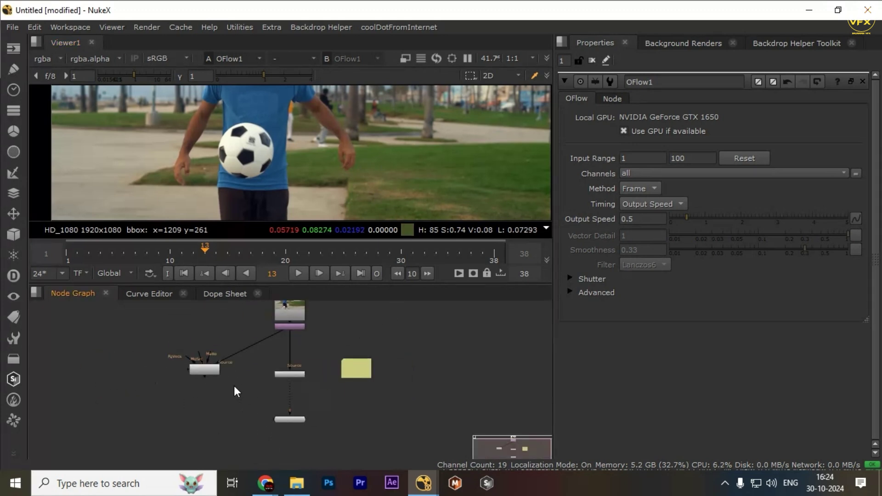
{"action": "double_click", "coordinate": [205, 371]}
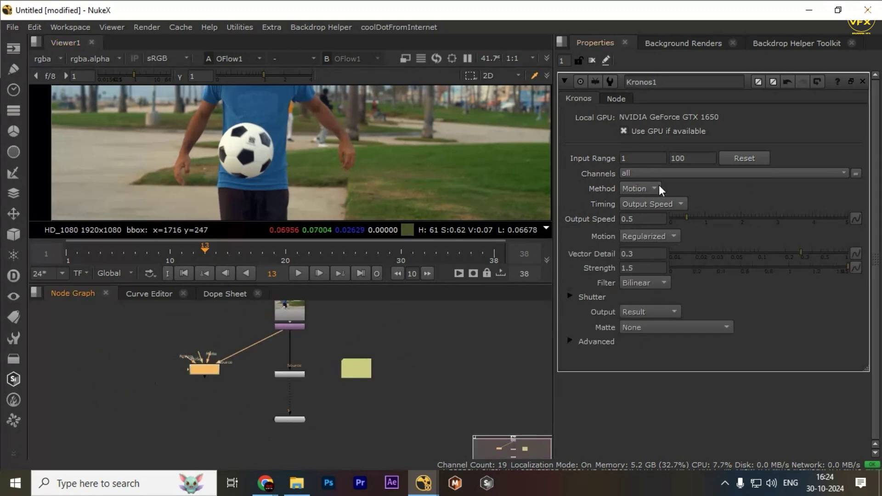
- Delete the Kronos1 node from the node graph and reopen the properties of OFlow1
{"action": "scroll", "coordinate": [228, 317], "scroll_direction": "up", "scroll_amount": 3}
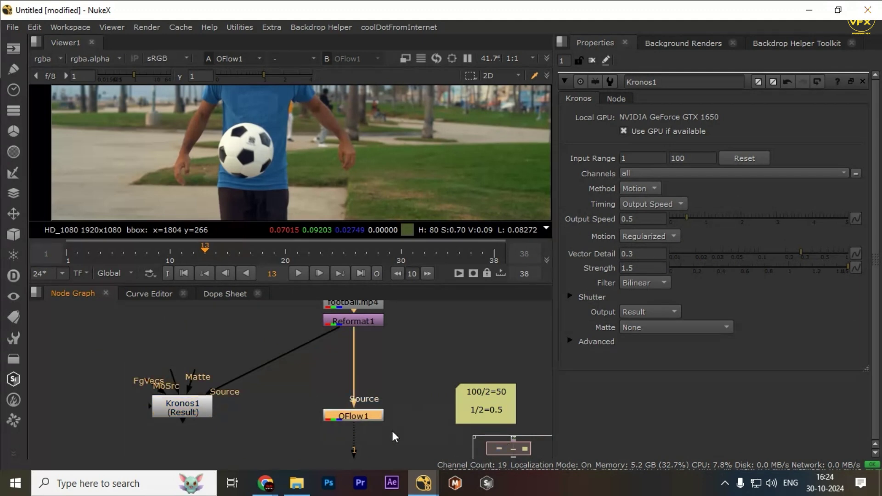
{"action": "left_click", "coordinate": [179, 407]}
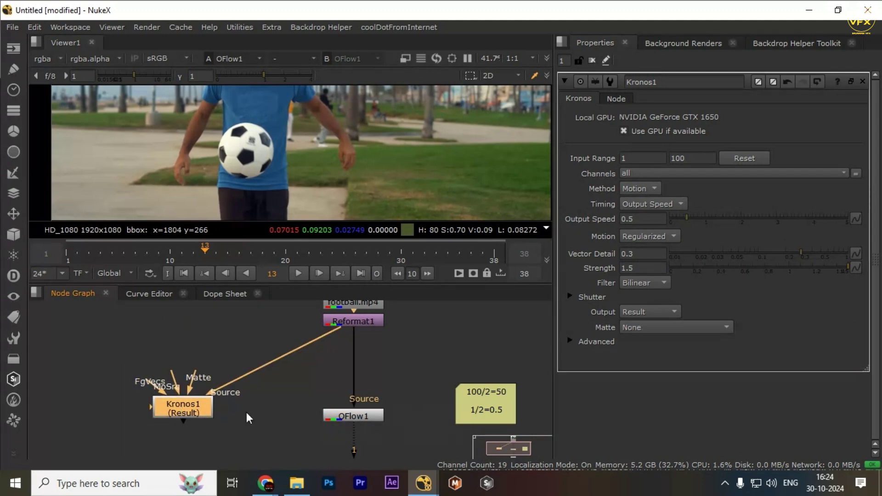
{"action": "left_click_drag", "start_coordinate": [129, 357], "coordinate": [335, 447]}
{"action": "left_click_drag", "start_coordinate": [195, 339], "coordinate": [459, 439]}
{"action": "left_click_drag", "start_coordinate": [398, 394], "coordinate": [264, 444]}
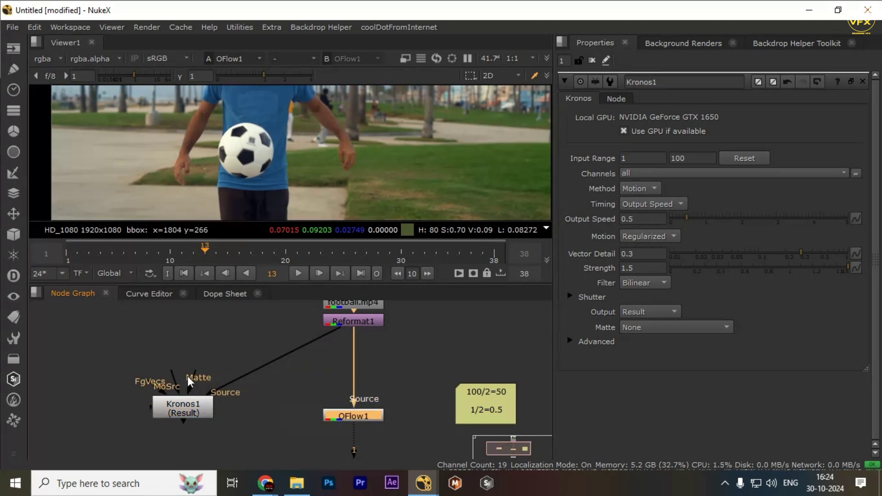
{"action": "left_click_drag", "start_coordinate": [128, 340], "coordinate": [264, 444]}
{"action": "key", "text": "Delete"}
{"action": "double_click", "coordinate": [357, 415]}
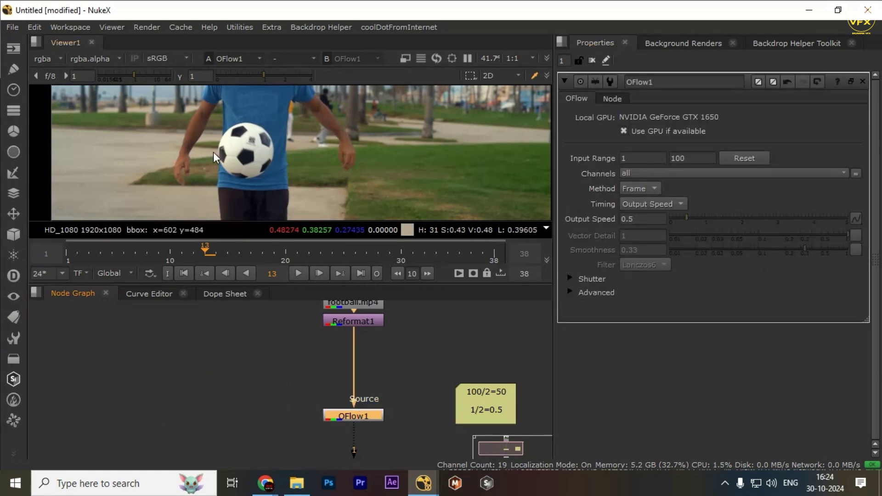
- Switch OFlow1's Method to Motion and back to Frame to compare the football's shape
{"action": "left_click", "coordinate": [641, 190]}
{"action": "left_click", "coordinate": [652, 198]}
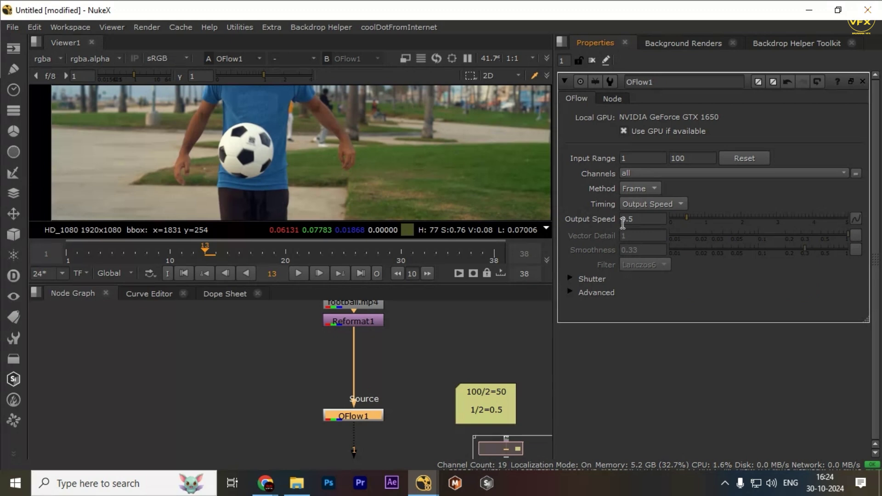
{"action": "left_click", "coordinate": [649, 186]}
{"action": "left_click", "coordinate": [660, 218]}
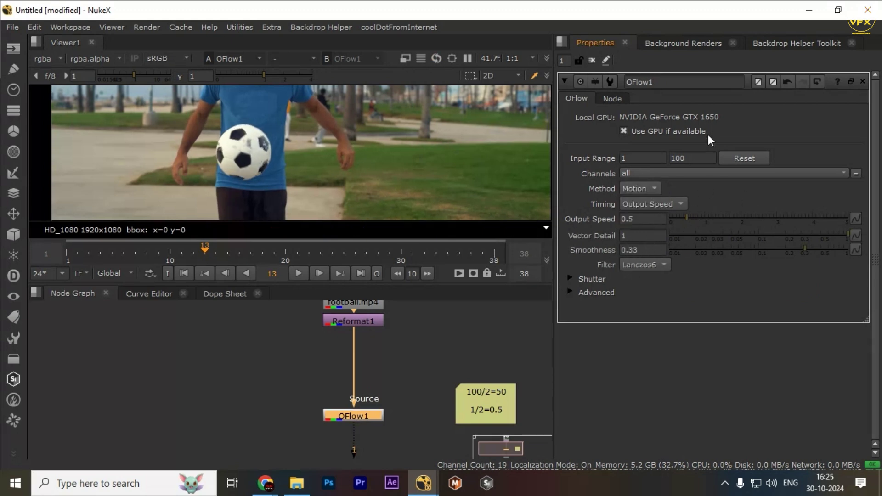
{"action": "left_click", "coordinate": [638, 192]}
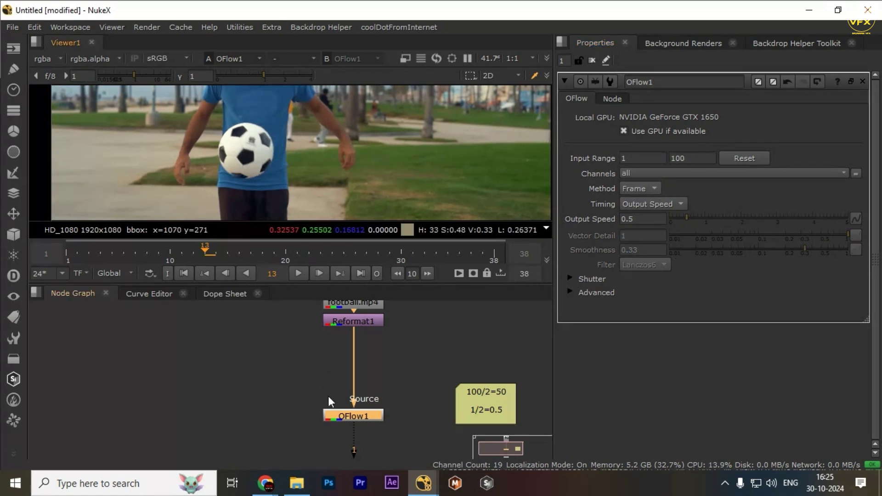
- Bring the whole football frame into view and select the OFlow1 node below Reformat1
{"action": "scroll", "coordinate": [345, 383], "scroll_direction": "down", "scroll_amount": 5}
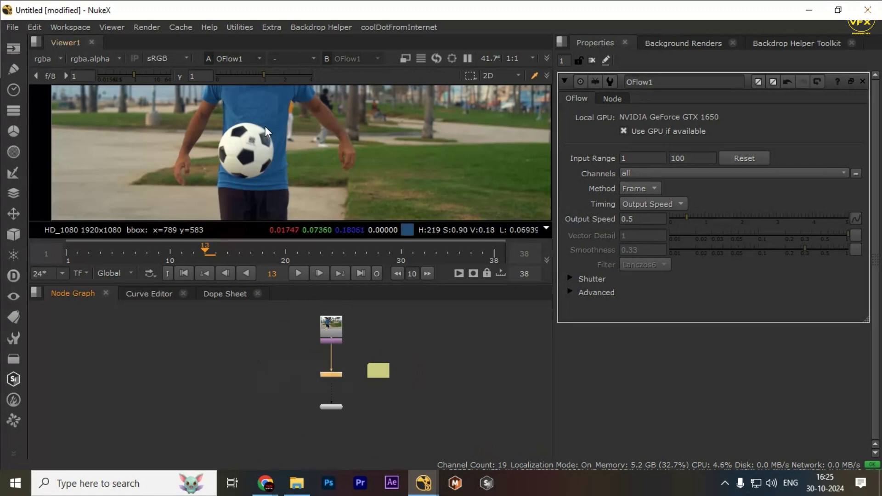
{"action": "scroll", "coordinate": [282, 127], "scroll_direction": "down", "scroll_amount": 5}
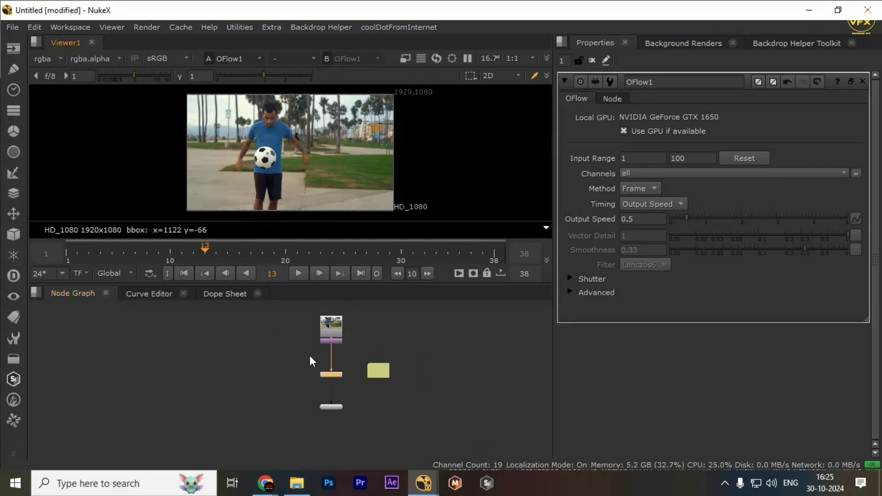
{"action": "scroll", "coordinate": [317, 356], "scroll_direction": "up", "scroll_amount": 3}
{"action": "left_click_drag", "start_coordinate": [276, 363], "coordinate": [392, 402]}
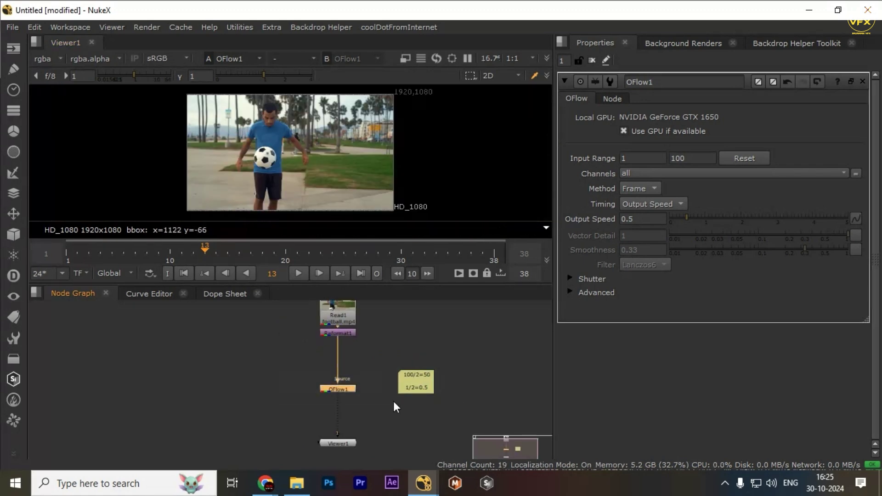